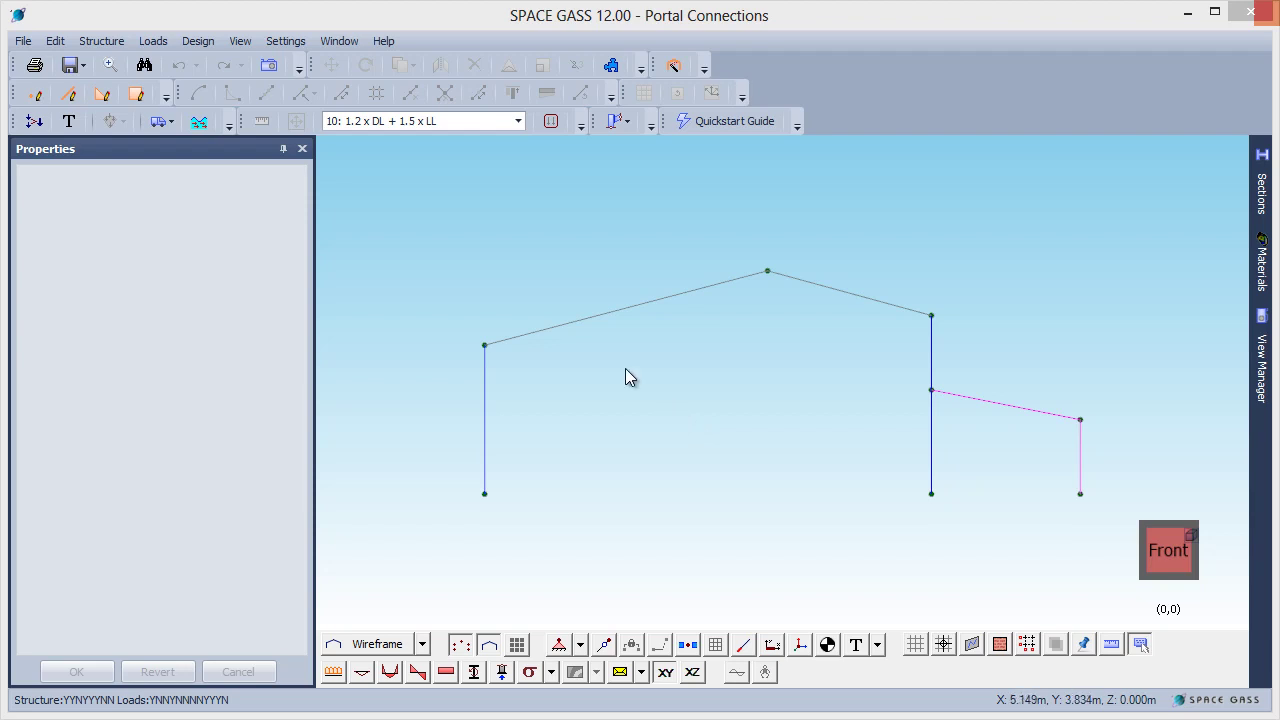
Create a Bolted End Plate connection joining members 1 and 2 at the left knee (passes, 0.81)
{"action": "left_click", "coordinate": [556, 294]}
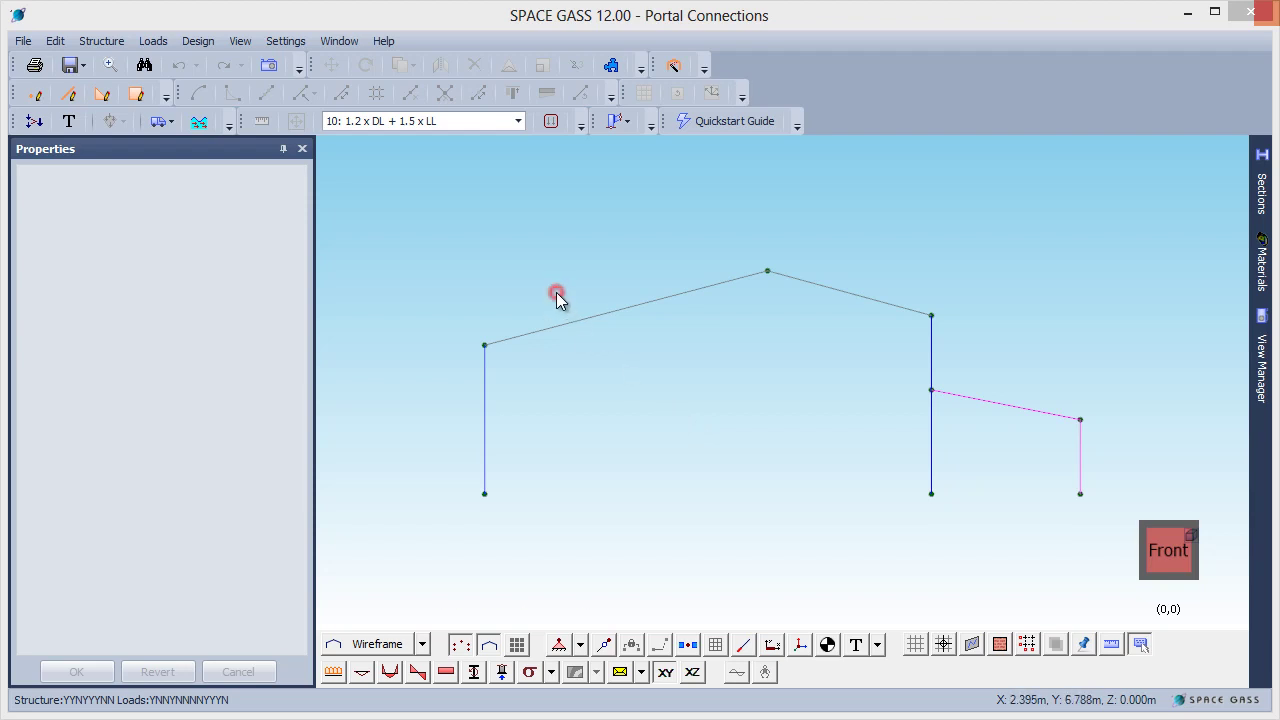
{"action": "left_click", "coordinate": [440, 393]}
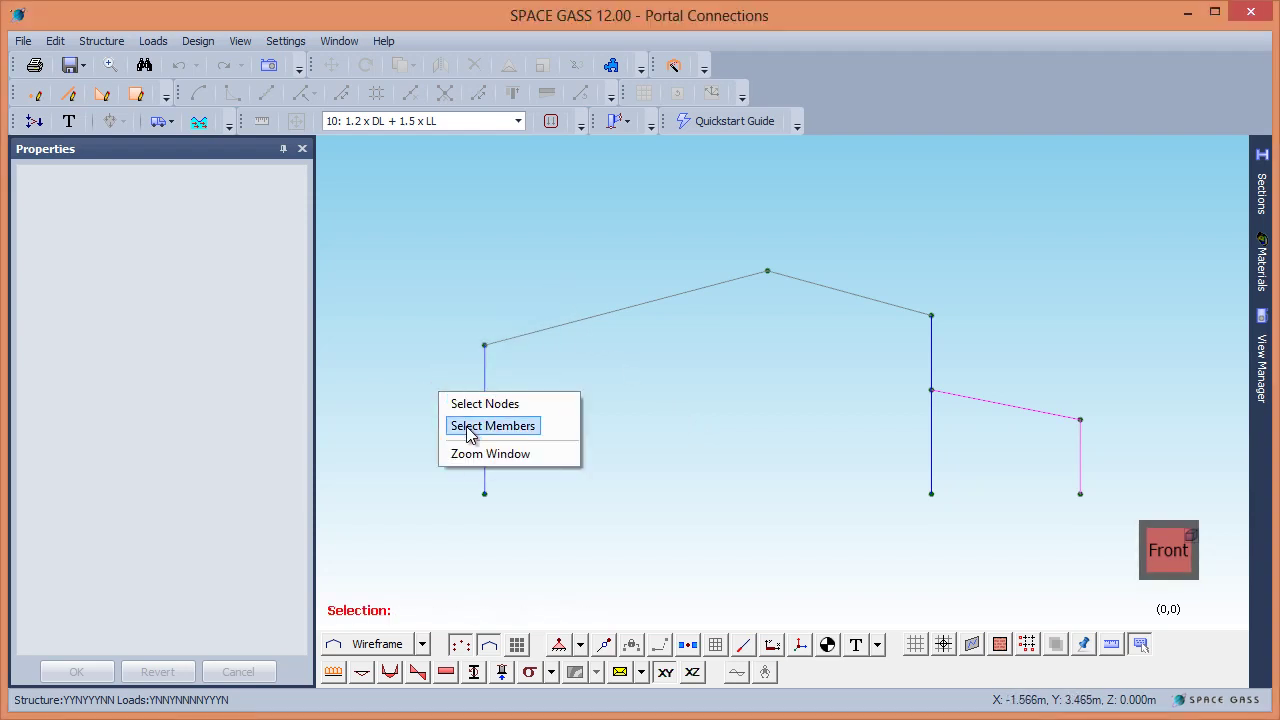
{"action": "left_click", "coordinate": [469, 428]}
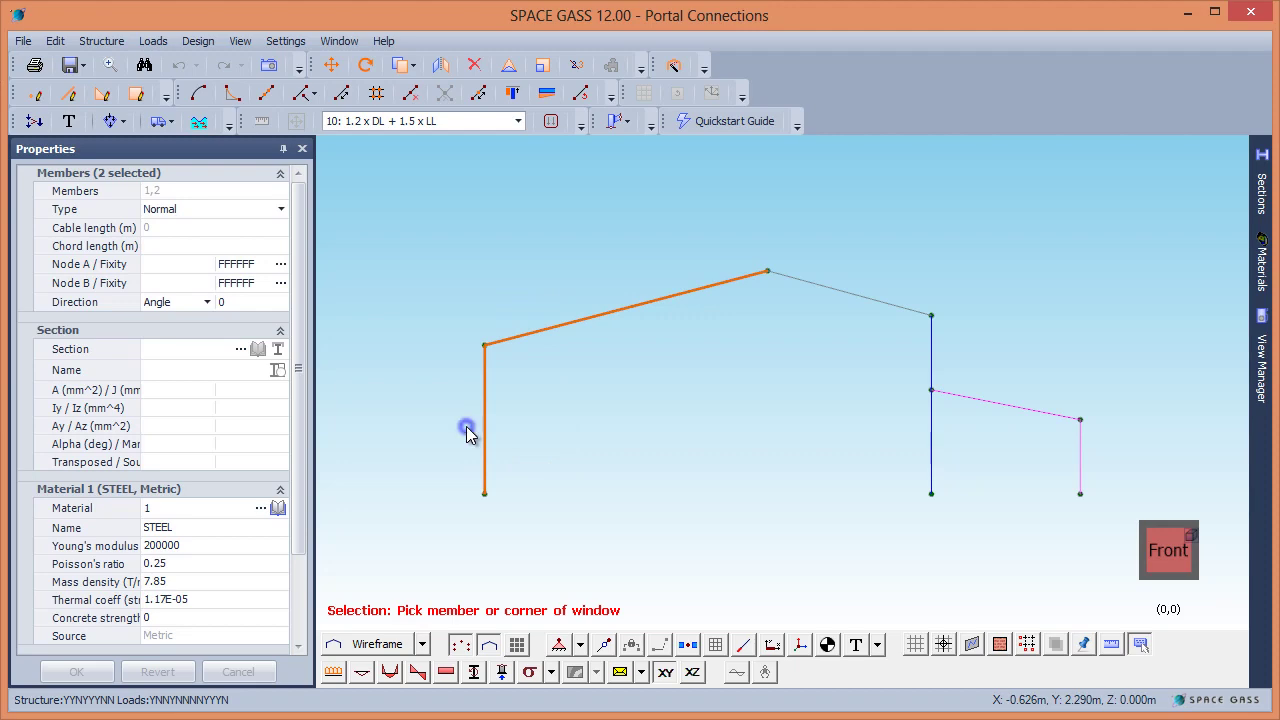
{"action": "right_click", "coordinate": [466, 426]}
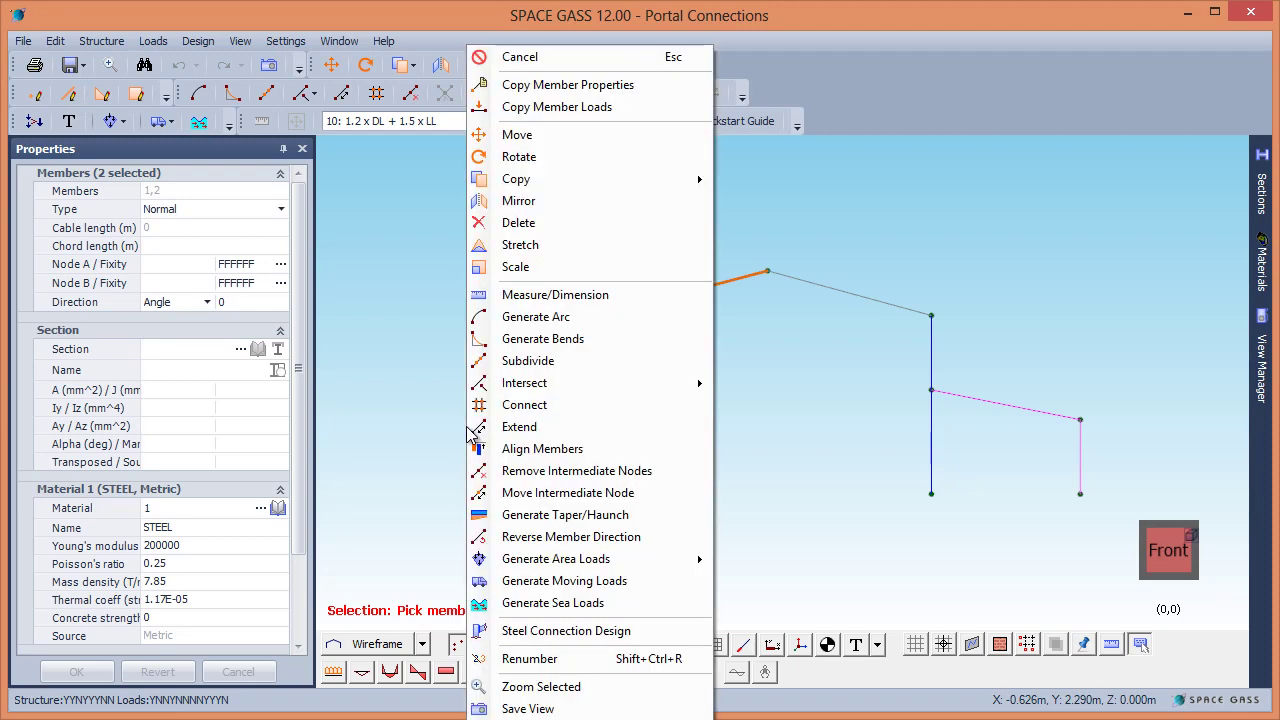
{"action": "left_click", "coordinate": [520, 631]}
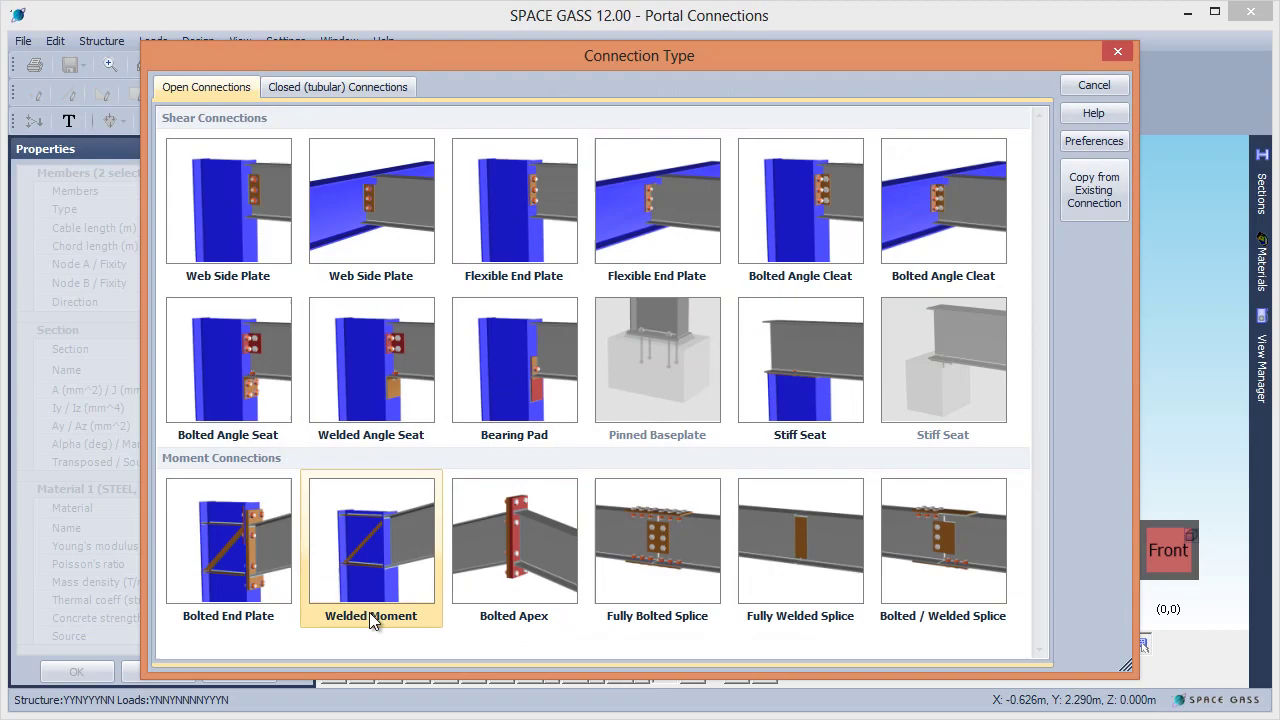
{"action": "left_click", "coordinate": [264, 581]}
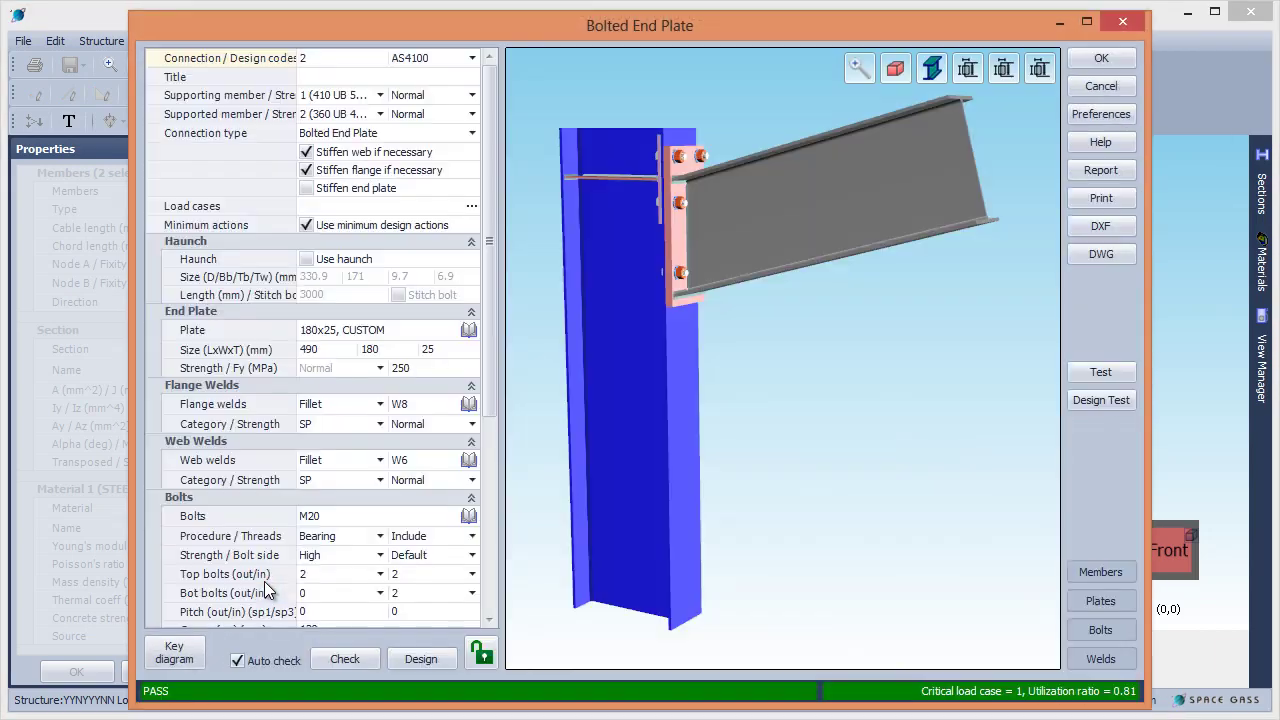
Title the connection 'Left knee', discarding the Live, Cross wind and 1.2 x DL + 1.0 x CW load case ticks
{"action": "left_click", "coordinate": [318, 77]}
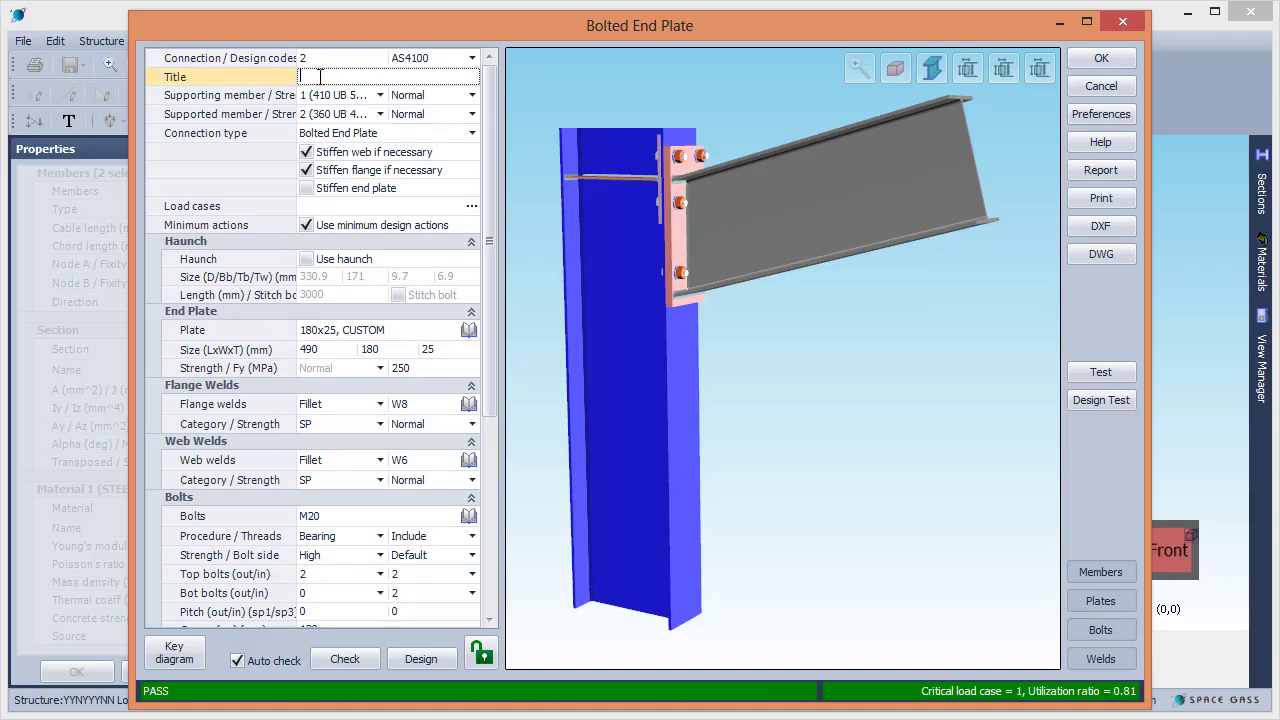
{"action": "type", "text": "Left knee"}
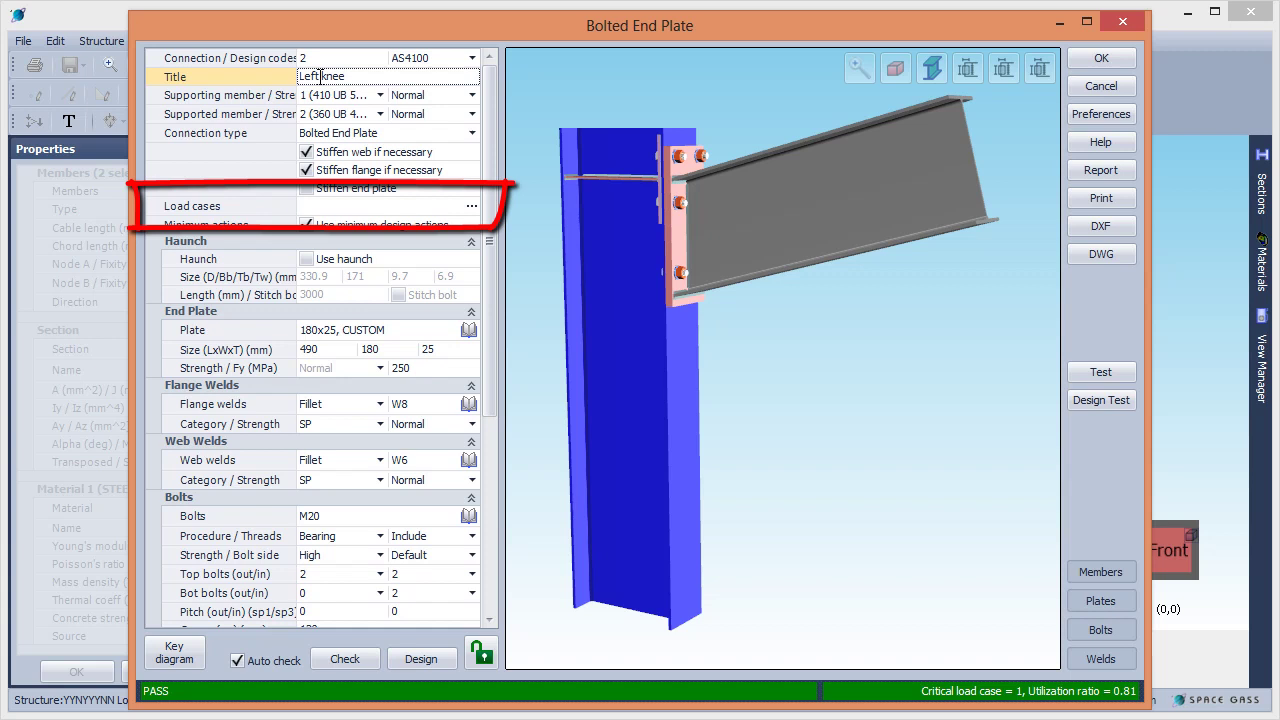
{"action": "left_click", "coordinate": [471, 205]}
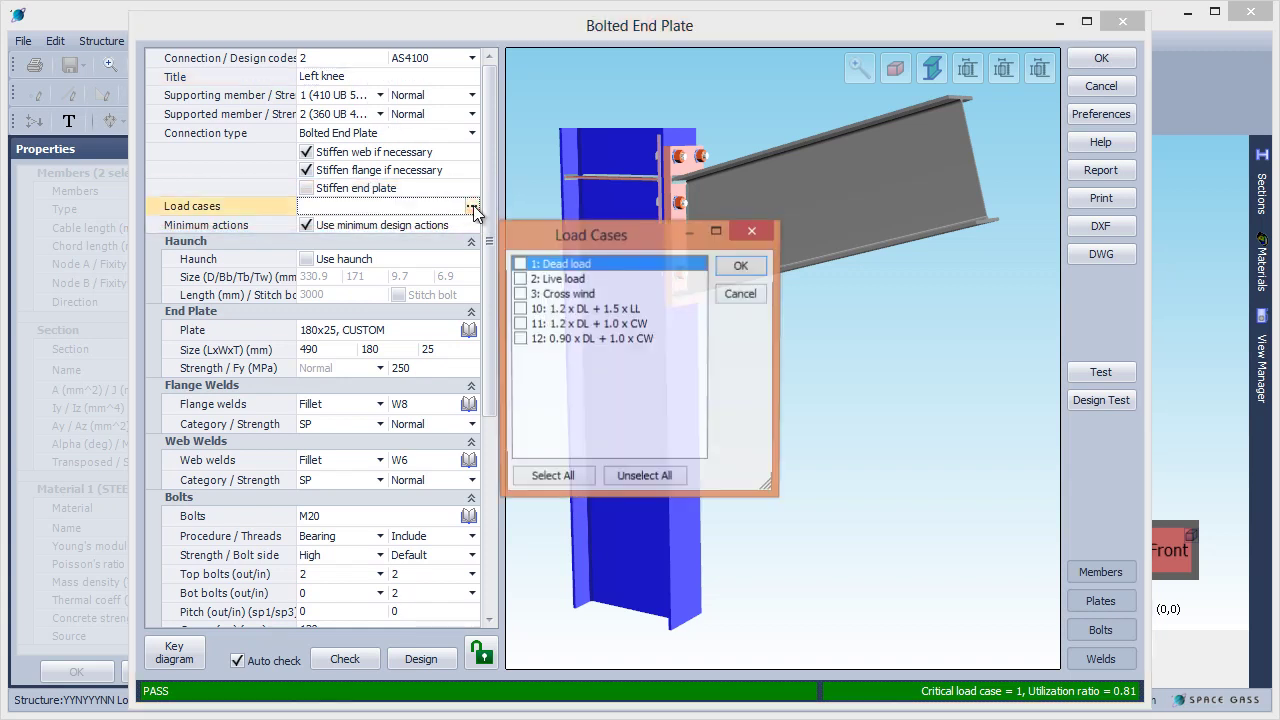
{"action": "left_click", "coordinate": [519, 279]}
{"action": "left_click", "coordinate": [519, 279]}
{"action": "left_click", "coordinate": [519, 294]}
{"action": "left_click", "coordinate": [519, 294]}
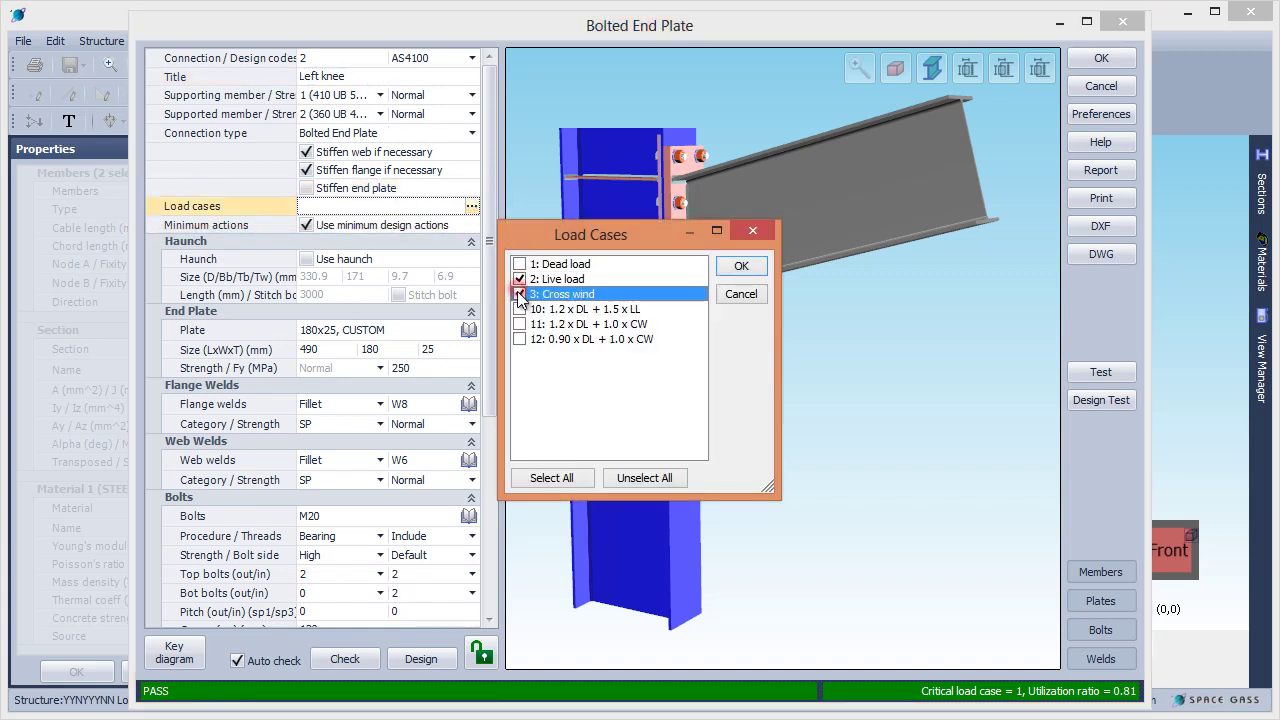
{"action": "left_click", "coordinate": [520, 324]}
{"action": "left_click", "coordinate": [520, 324]}
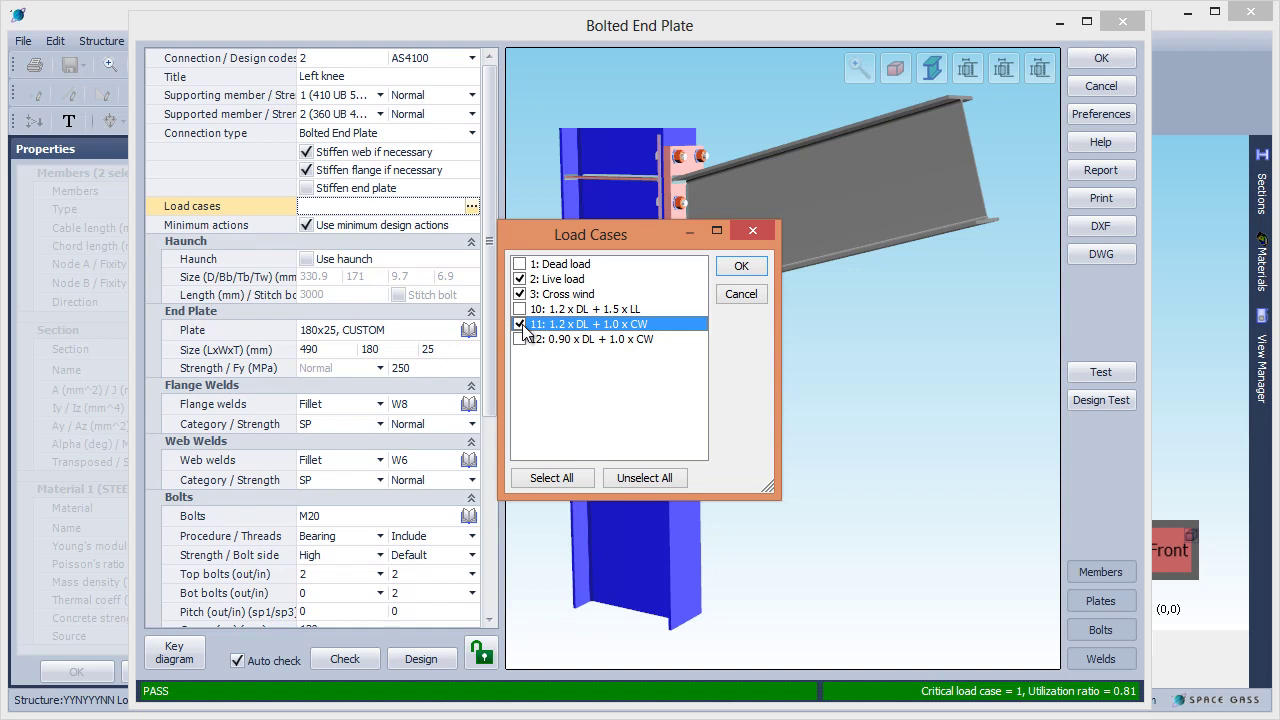
{"action": "left_click", "coordinate": [610, 294]}
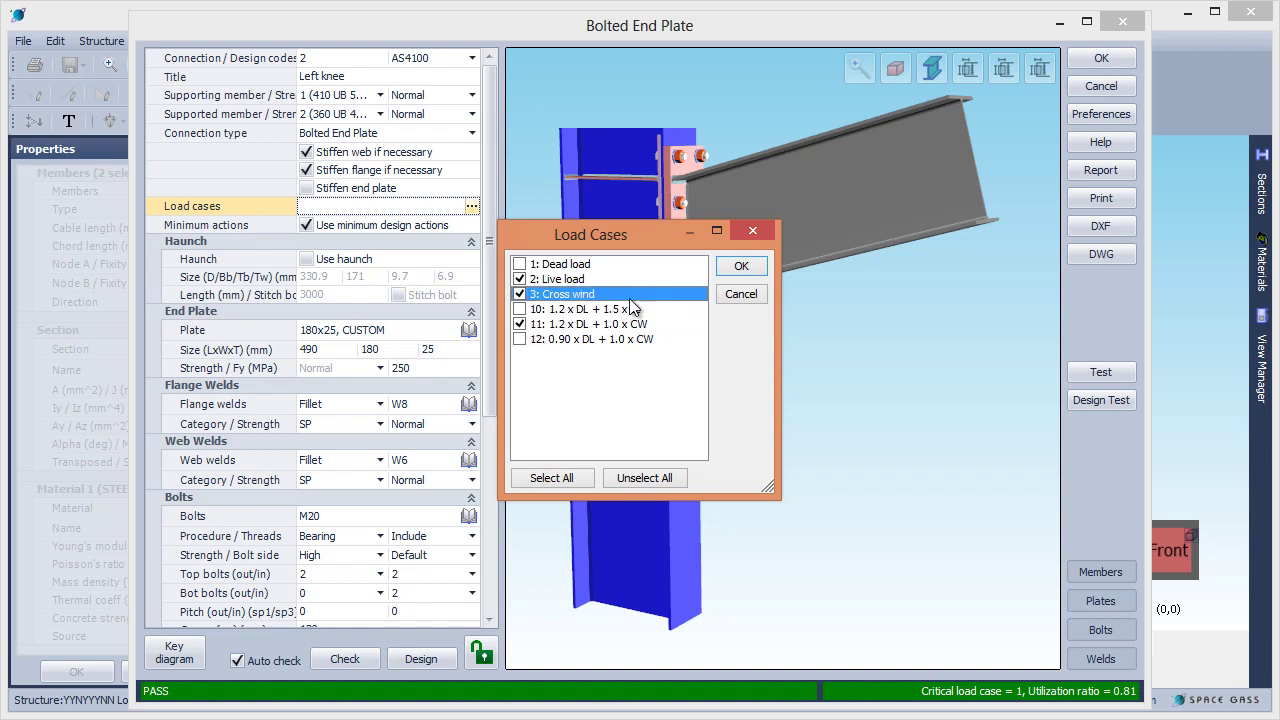
{"action": "left_click", "coordinate": [733, 295]}
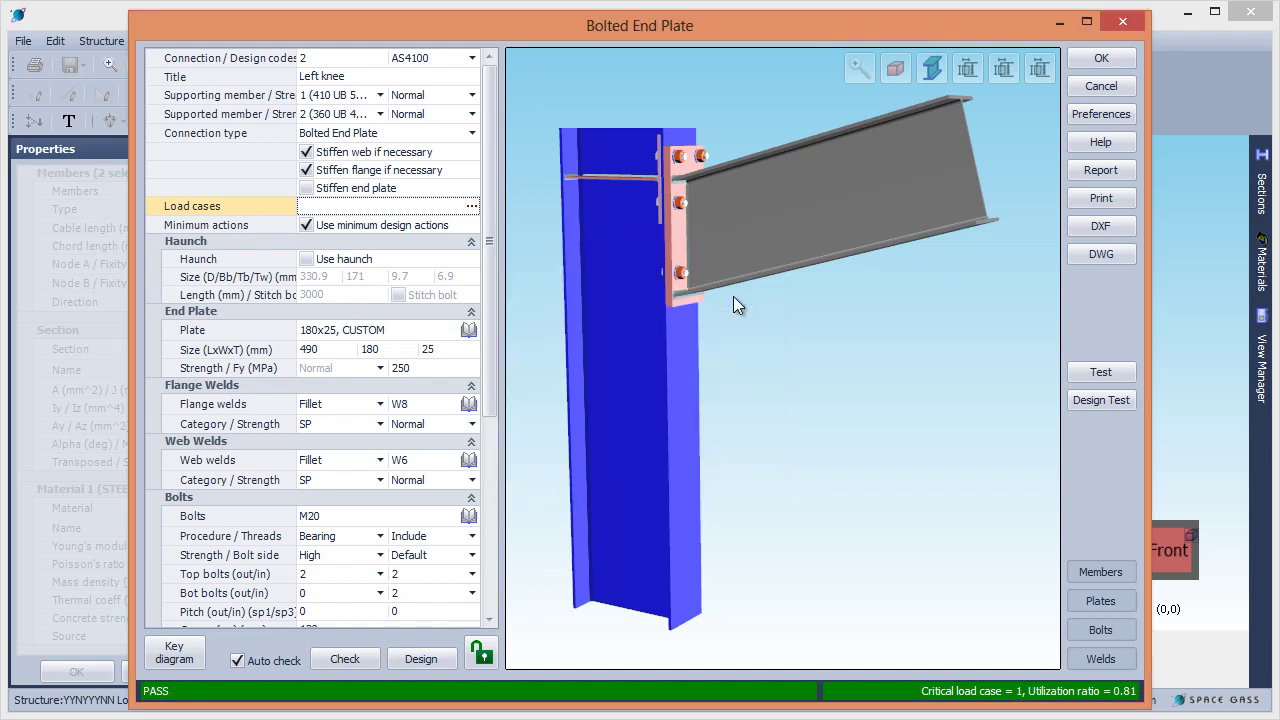
Accept Left knee, then add a Bolted Apex connection between members 2 and 3 titled 'Ridge'
{"action": "left_click", "coordinate": [1076, 63]}
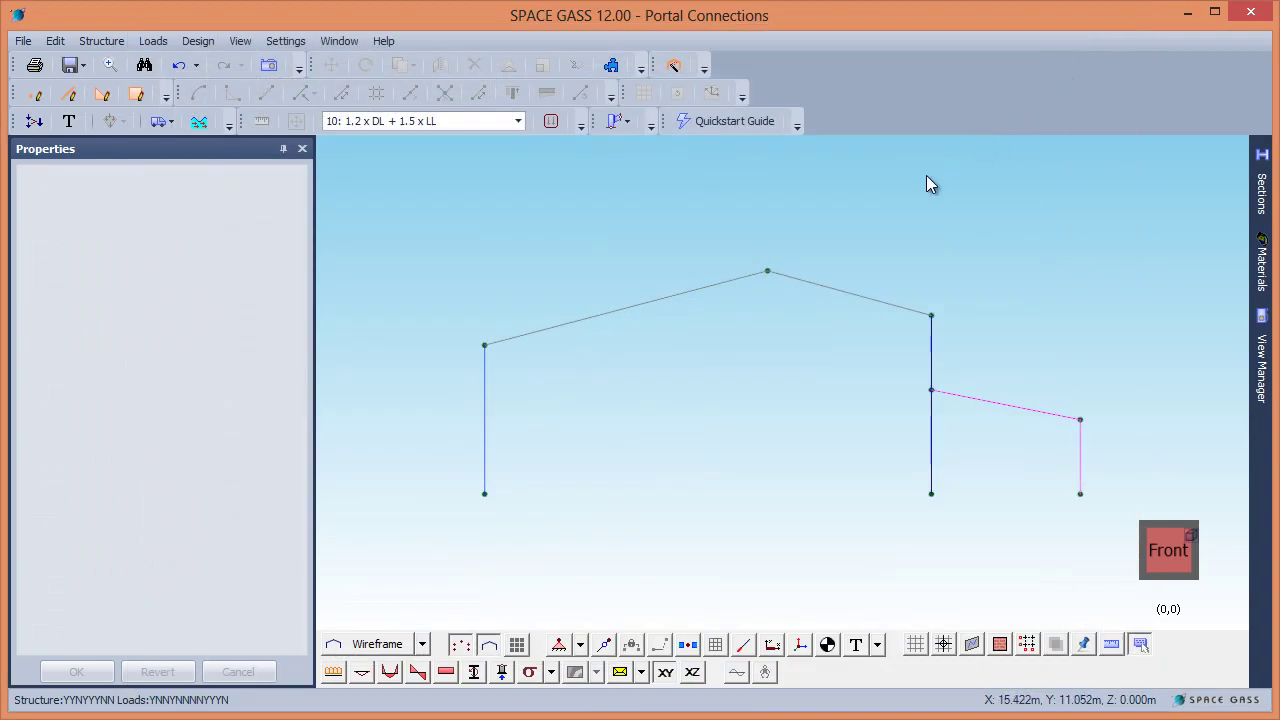
{"action": "left_click", "coordinate": [816, 240]}
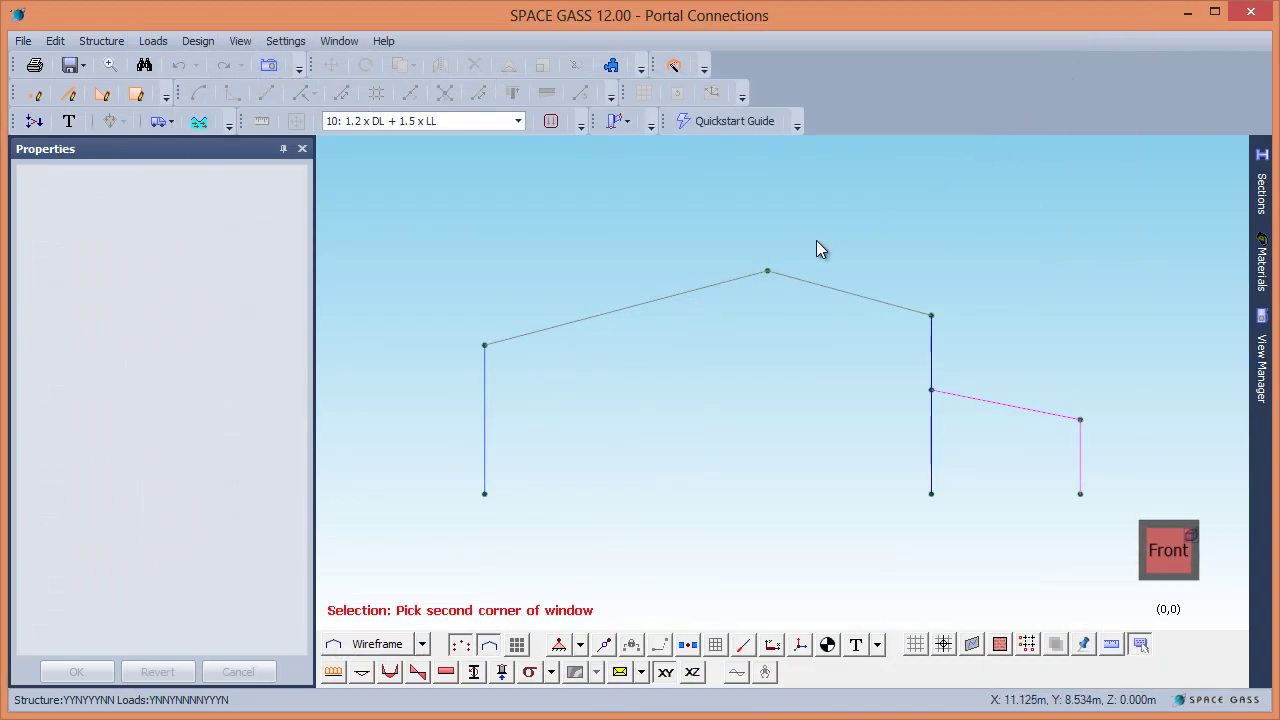
{"action": "left_click", "coordinate": [731, 306]}
{"action": "left_click", "coordinate": [766, 340]}
{"action": "right_click", "coordinate": [763, 339]}
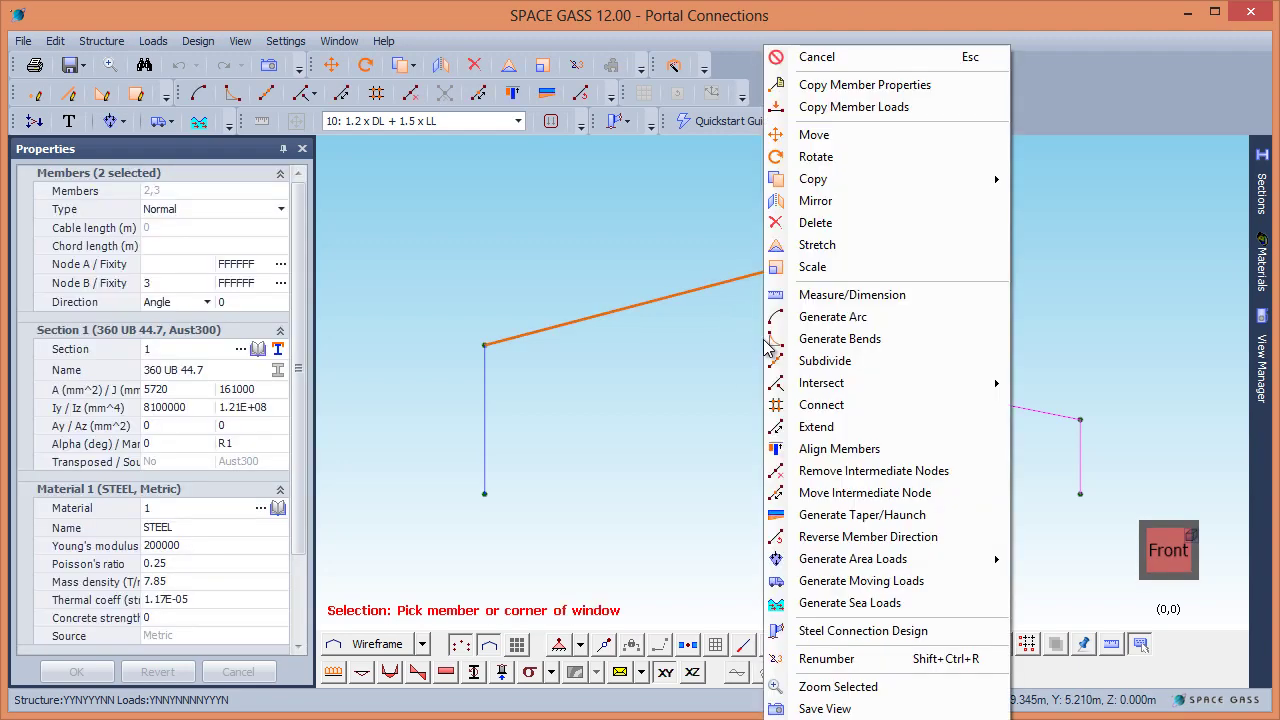
{"action": "left_click", "coordinate": [824, 632]}
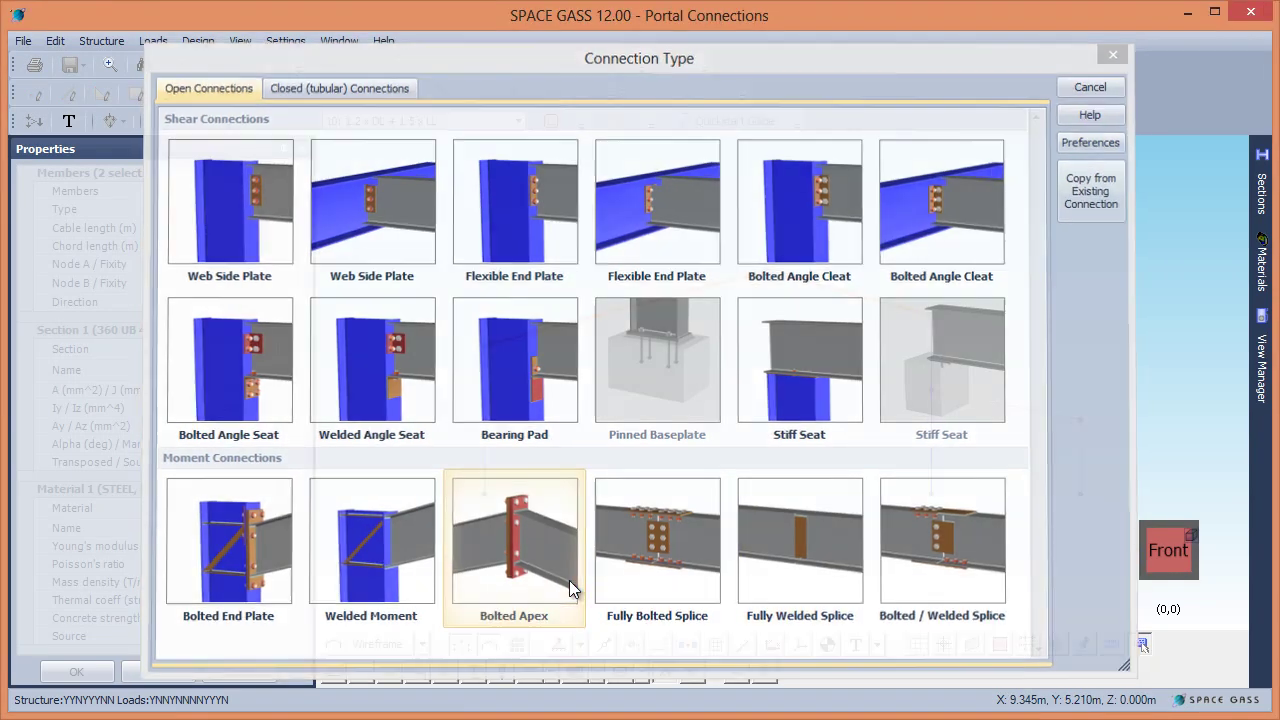
{"action": "left_click", "coordinate": [569, 580]}
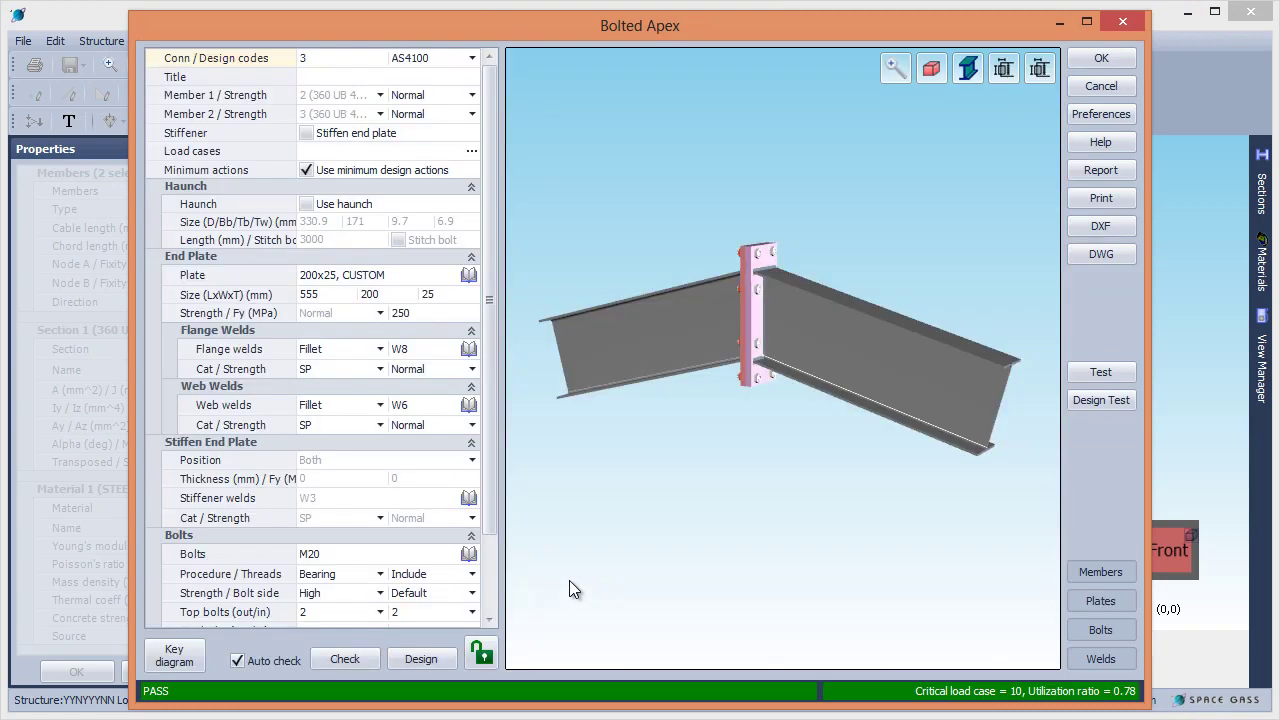
{"action": "left_click", "coordinate": [372, 78]}
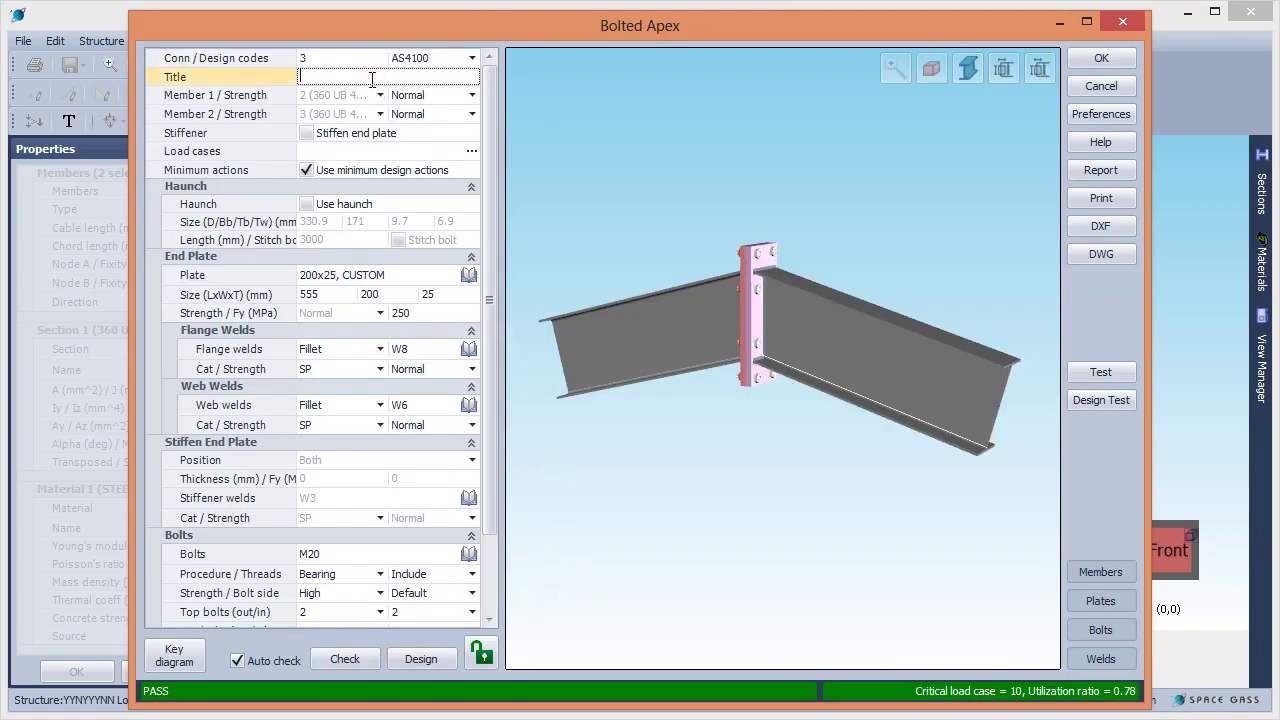
{"action": "type", "text": "Ridge"}
{"action": "left_click_drag", "start_coordinate": [765, 297], "coordinate": [732, 312]}
{"action": "scroll", "coordinate": [755, 302], "scroll_direction": "up", "scroll_amount": 6}
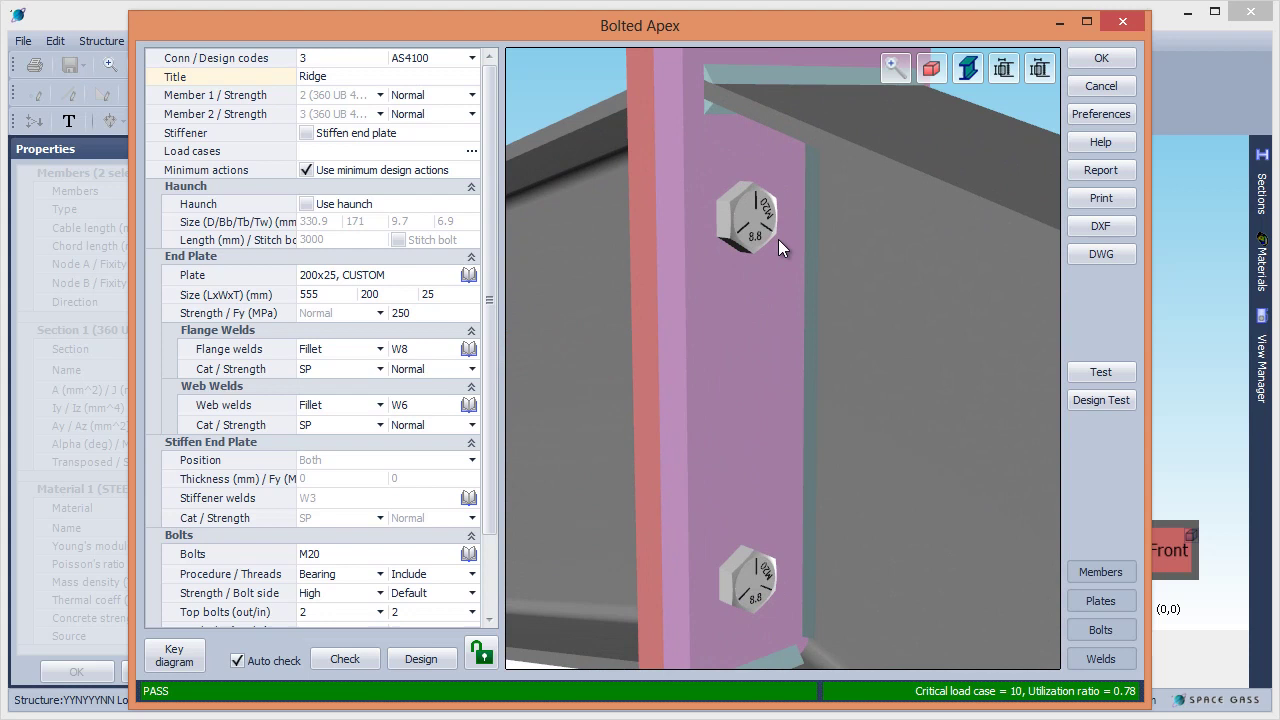
{"action": "left_click_drag", "start_coordinate": [778, 239], "coordinate": [779, 344]}
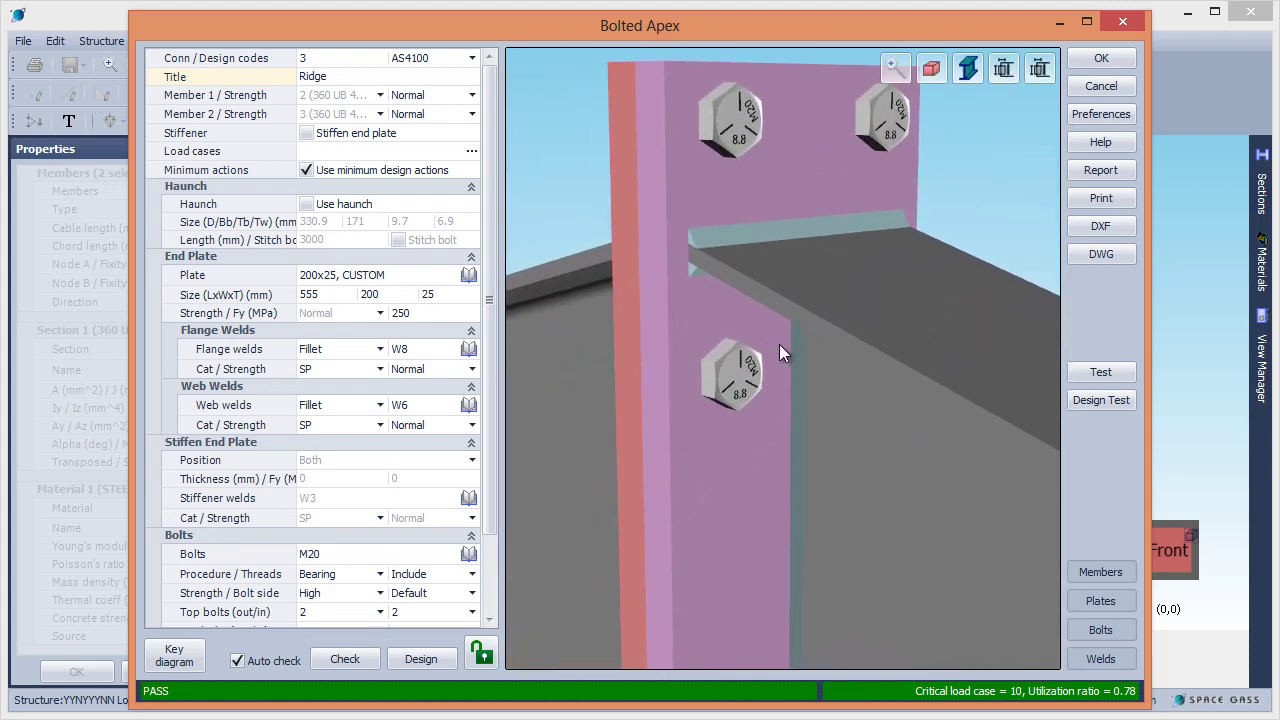
{"action": "left_click", "coordinate": [1004, 68]}
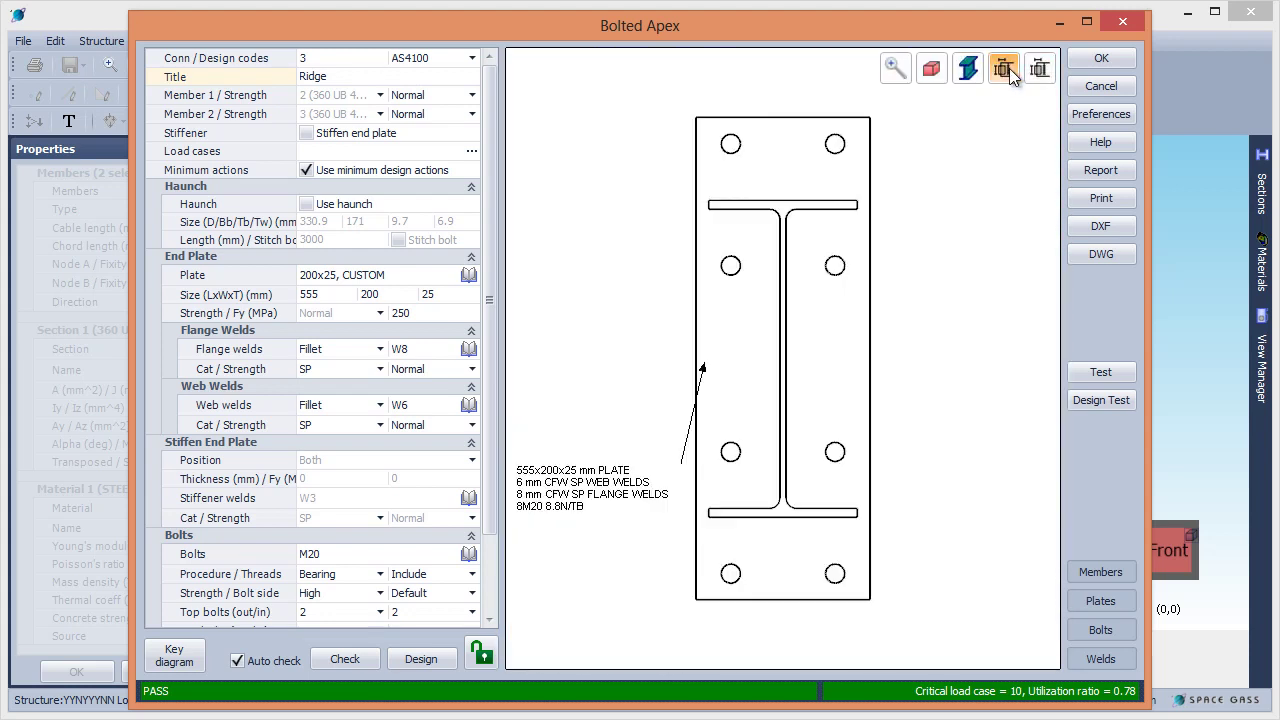
{"action": "left_click", "coordinate": [1037, 68]}
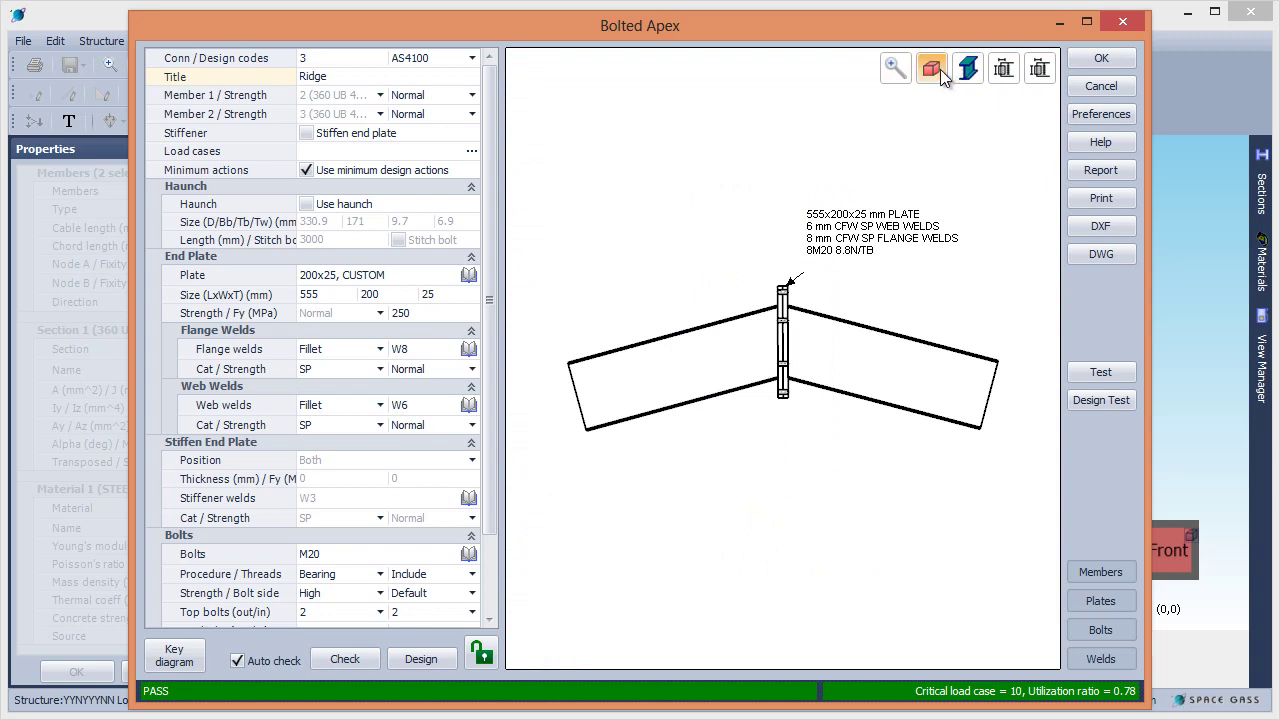
{"action": "left_click", "coordinate": [968, 68]}
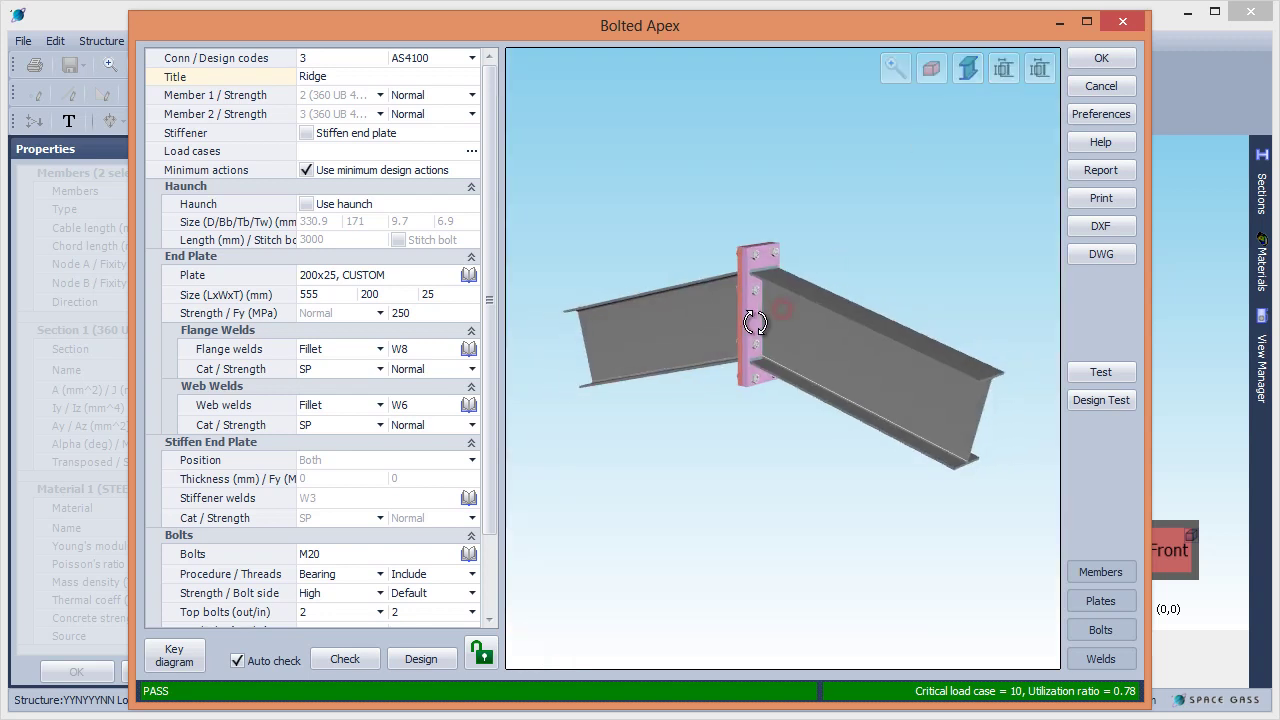
{"action": "scroll", "coordinate": [757, 326], "scroll_direction": "up", "scroll_amount": 5}
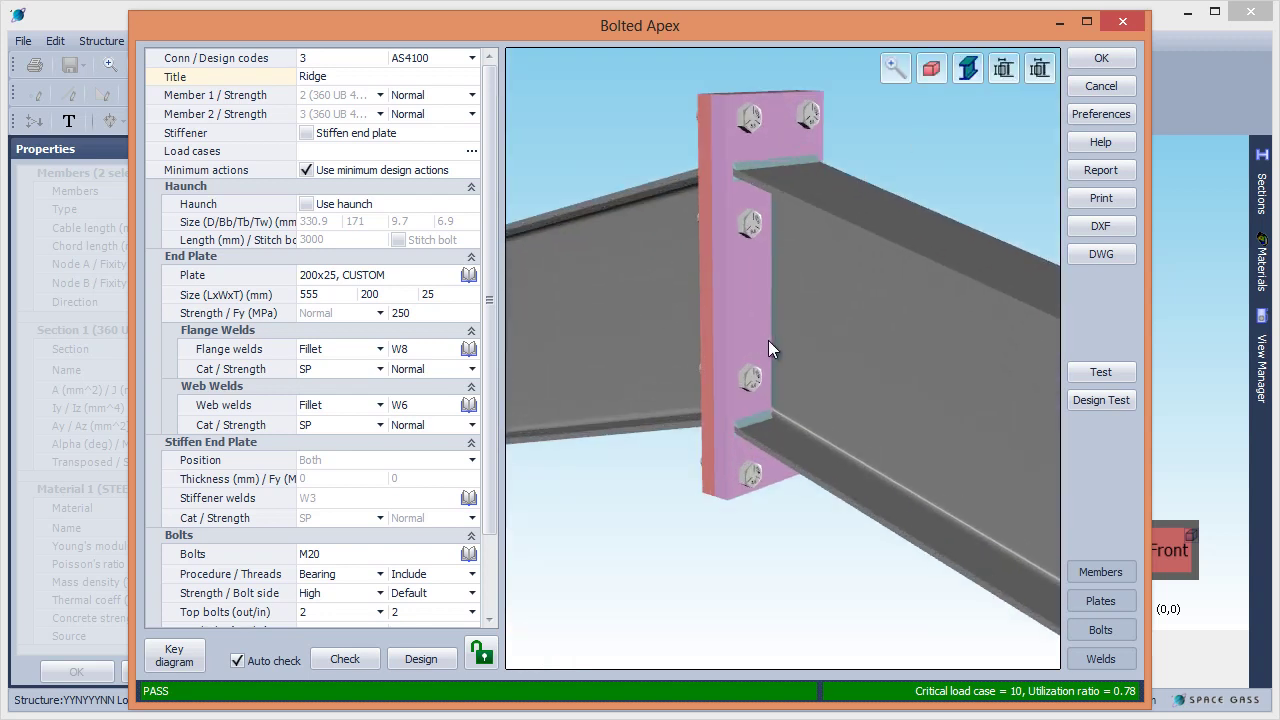
{"action": "left_click", "coordinate": [1129, 571]}
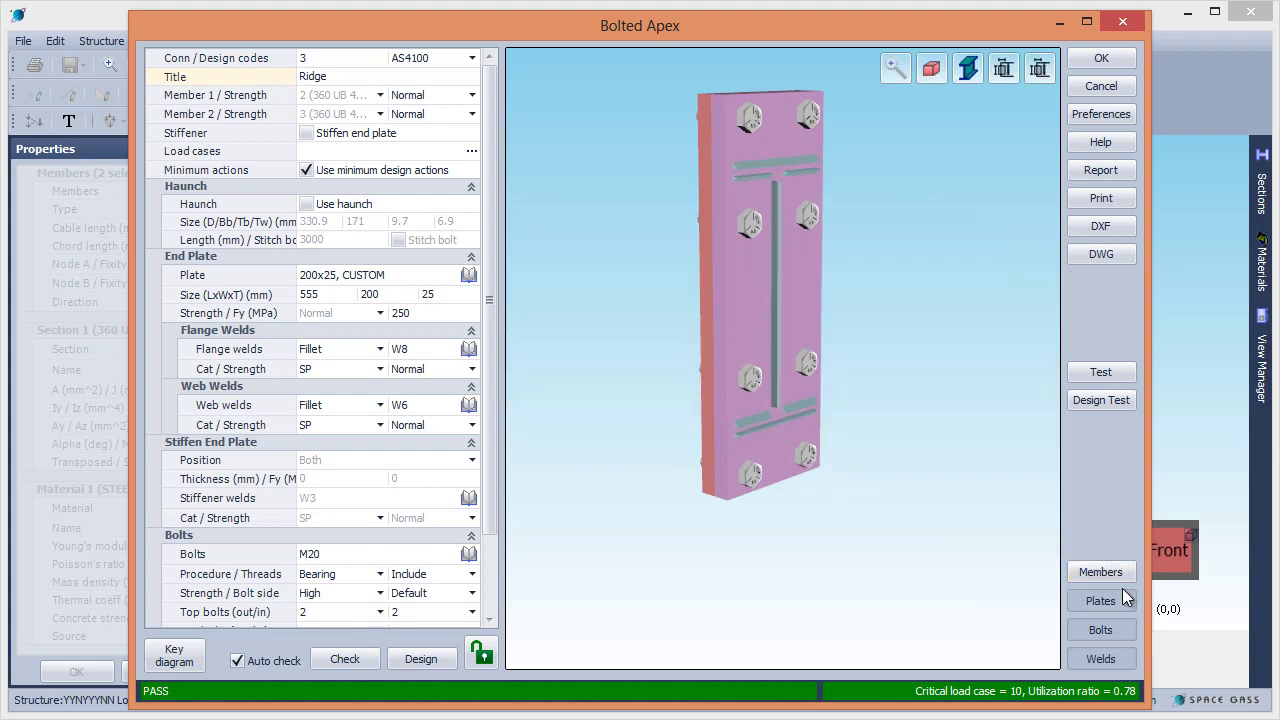
{"action": "left_click", "coordinate": [1123, 601]}
{"action": "left_click", "coordinate": [1107, 631]}
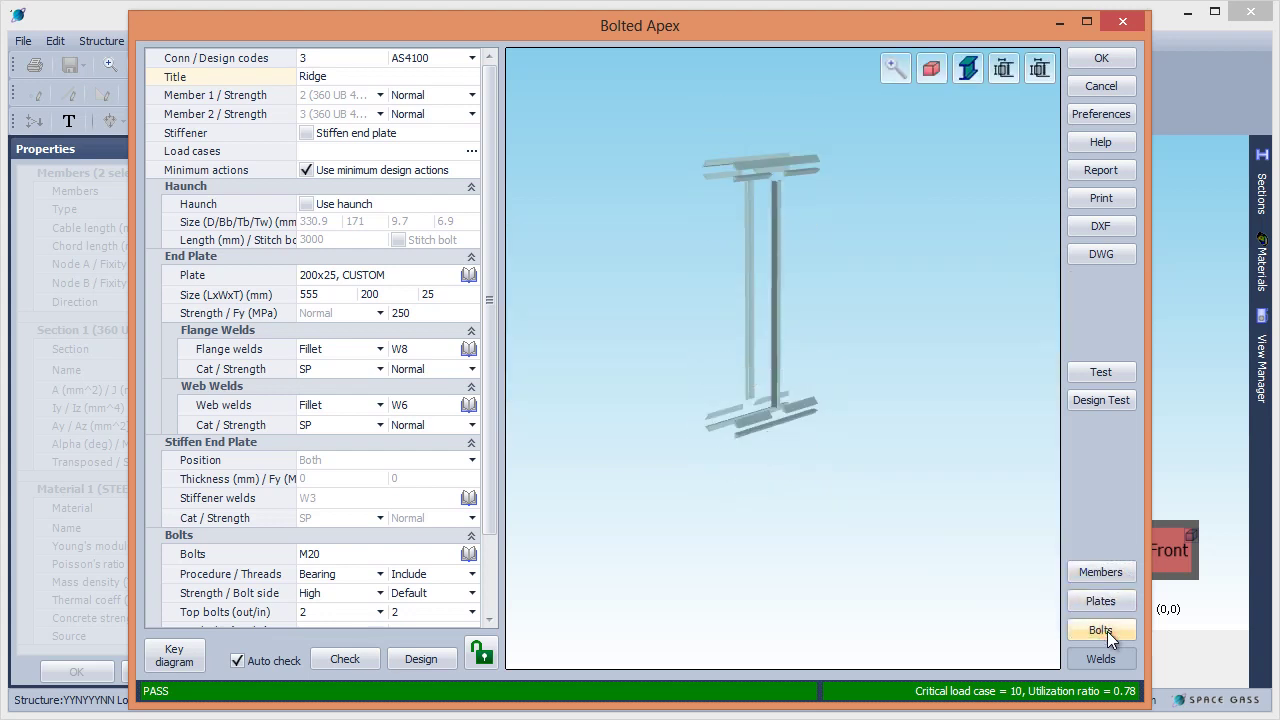
{"action": "left_click", "coordinate": [1107, 631]}
{"action": "left_click", "coordinate": [1112, 598]}
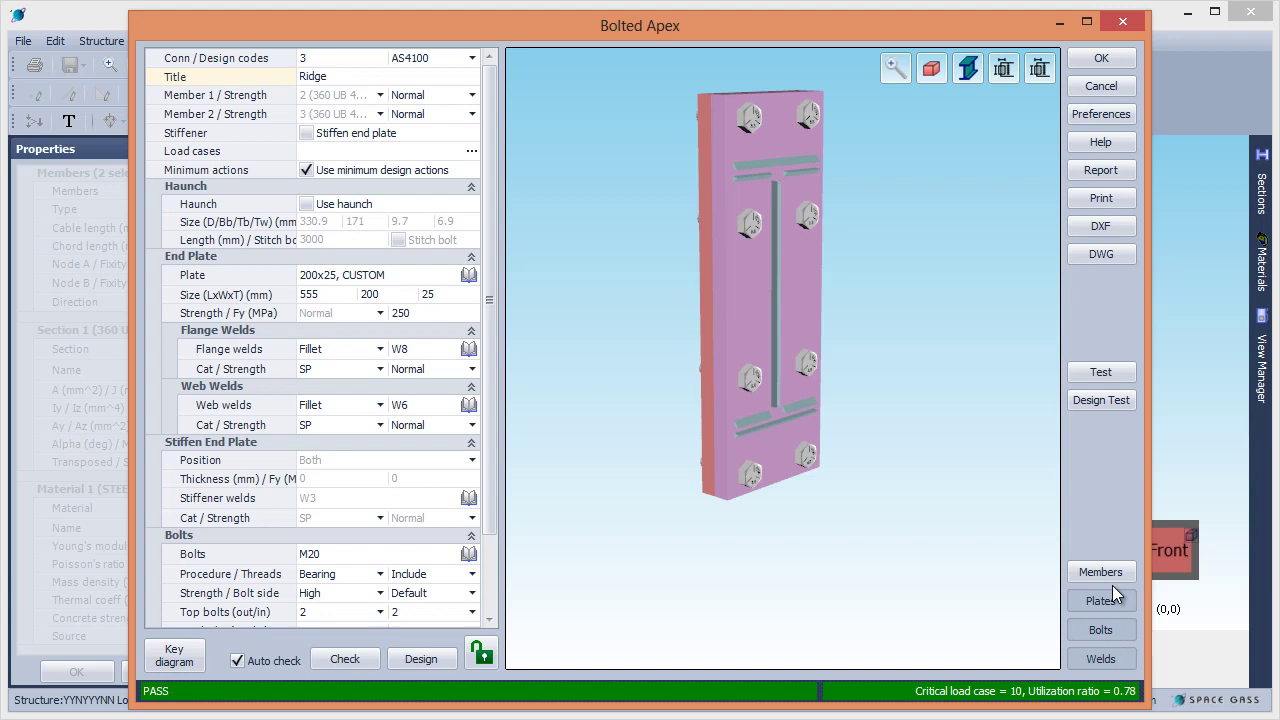
{"action": "left_click", "coordinate": [1112, 571]}
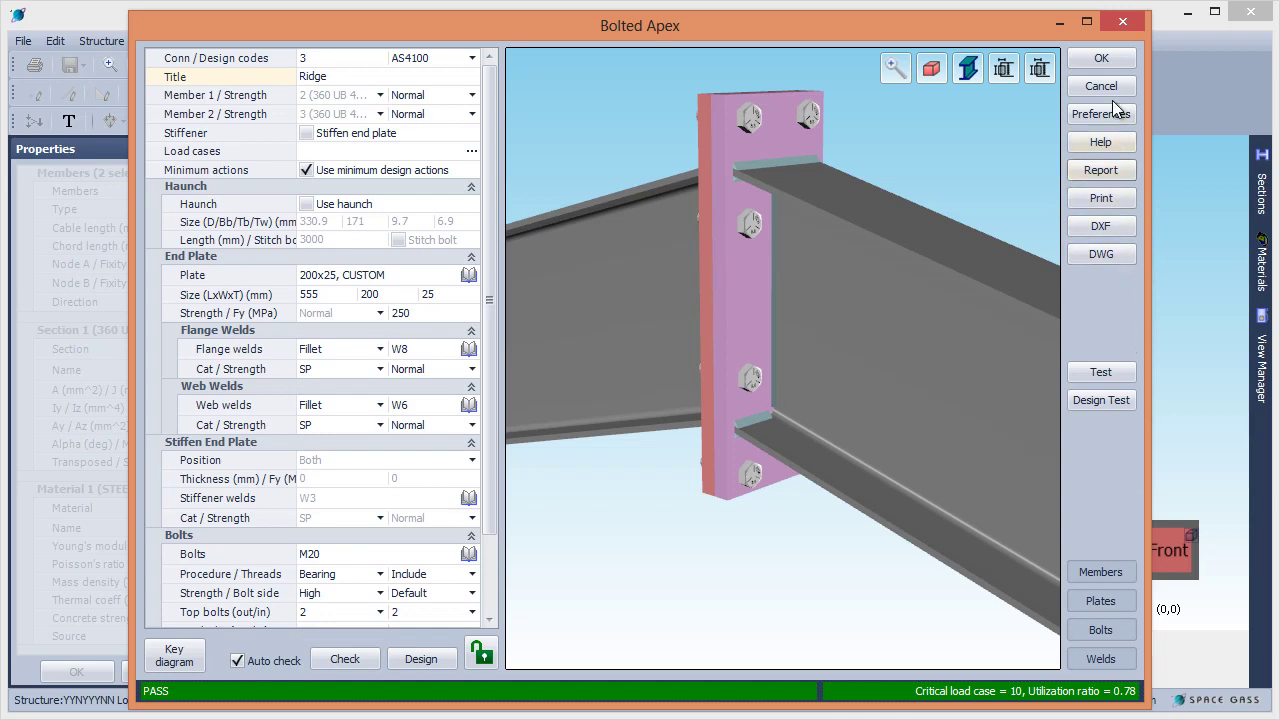
Accept Ridge, then start a connection for the right eave members and list existing connections to copy
{"action": "left_click", "coordinate": [1108, 65]}
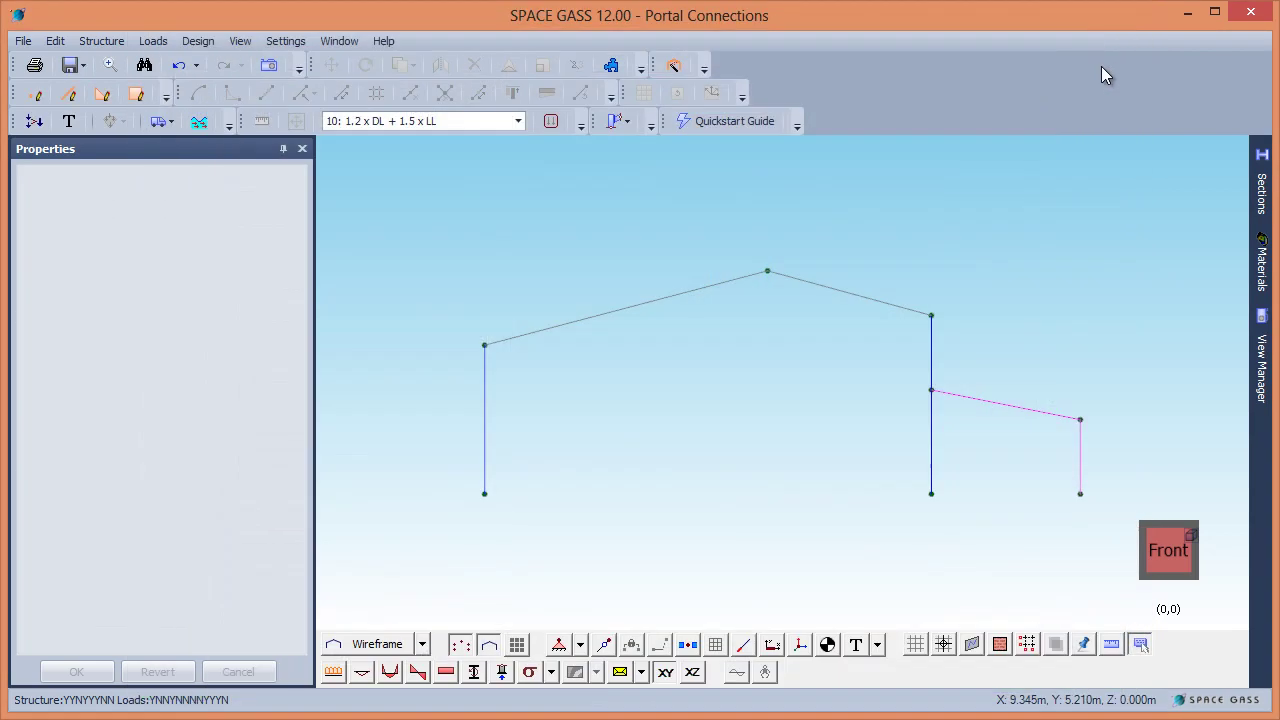
{"action": "left_click", "coordinate": [955, 280]}
{"action": "left_click", "coordinate": [897, 358]}
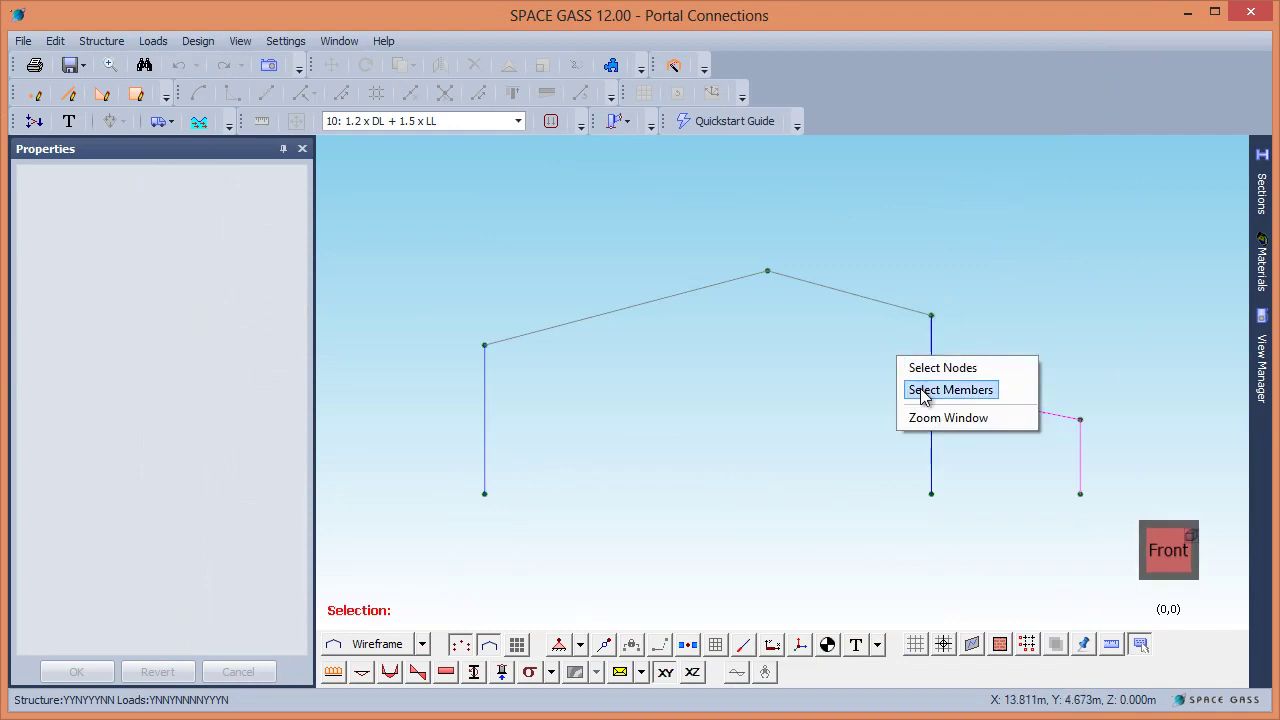
{"action": "left_click", "coordinate": [908, 390]}
{"action": "right_click", "coordinate": [891, 392]}
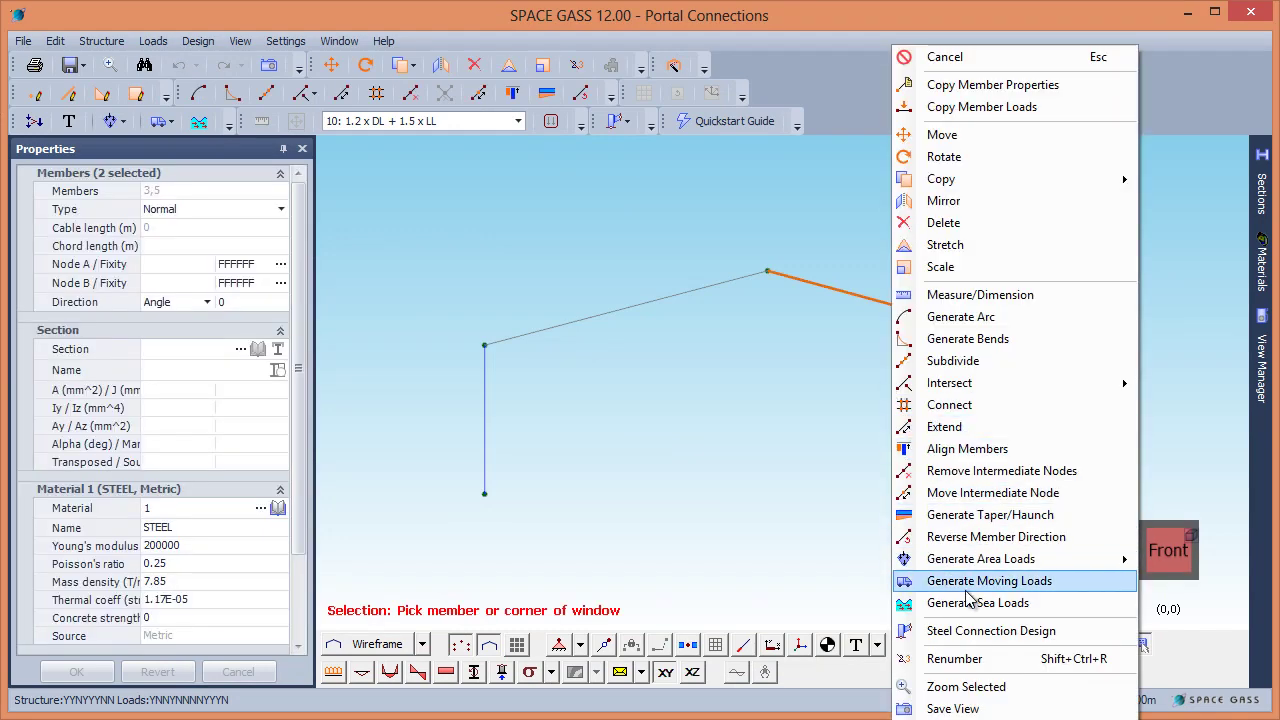
{"action": "left_click", "coordinate": [966, 631]}
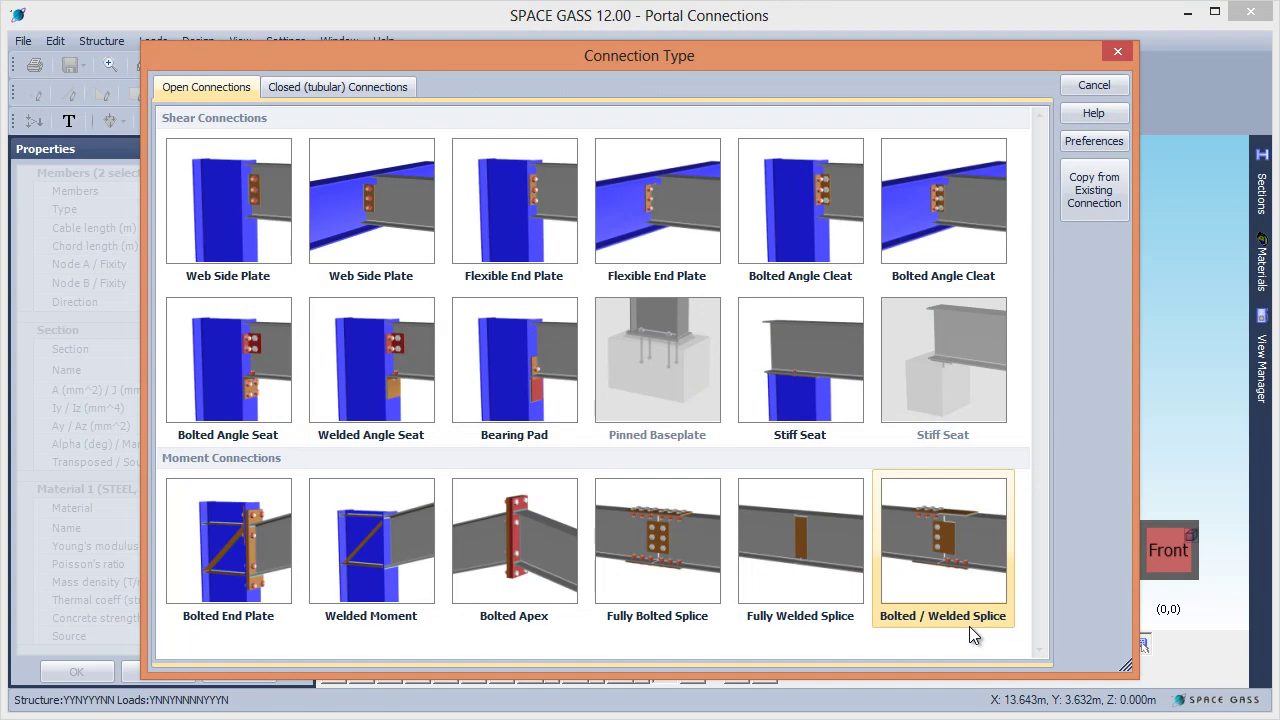
{"action": "left_click", "coordinate": [1099, 204]}
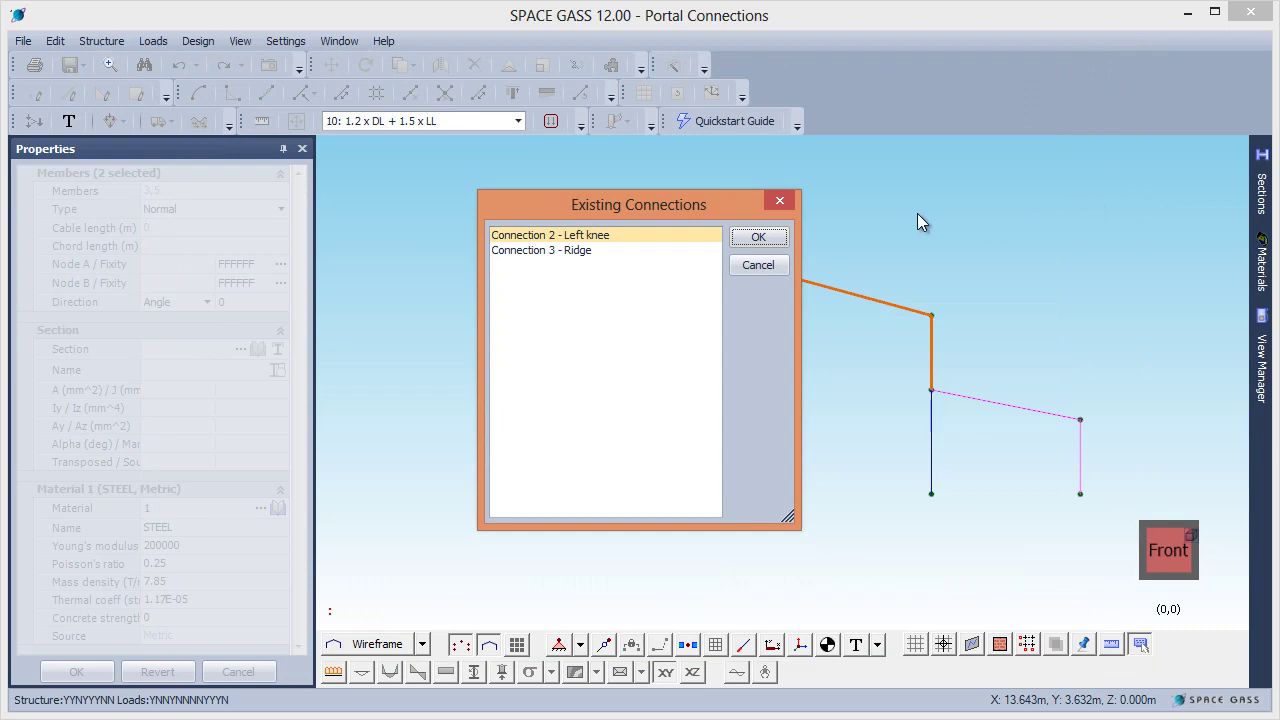
Copy Left knee as 'Right knee', unlock and redesign it to pass at 0.8 utilisation
{"action": "left_click", "coordinate": [760, 237]}
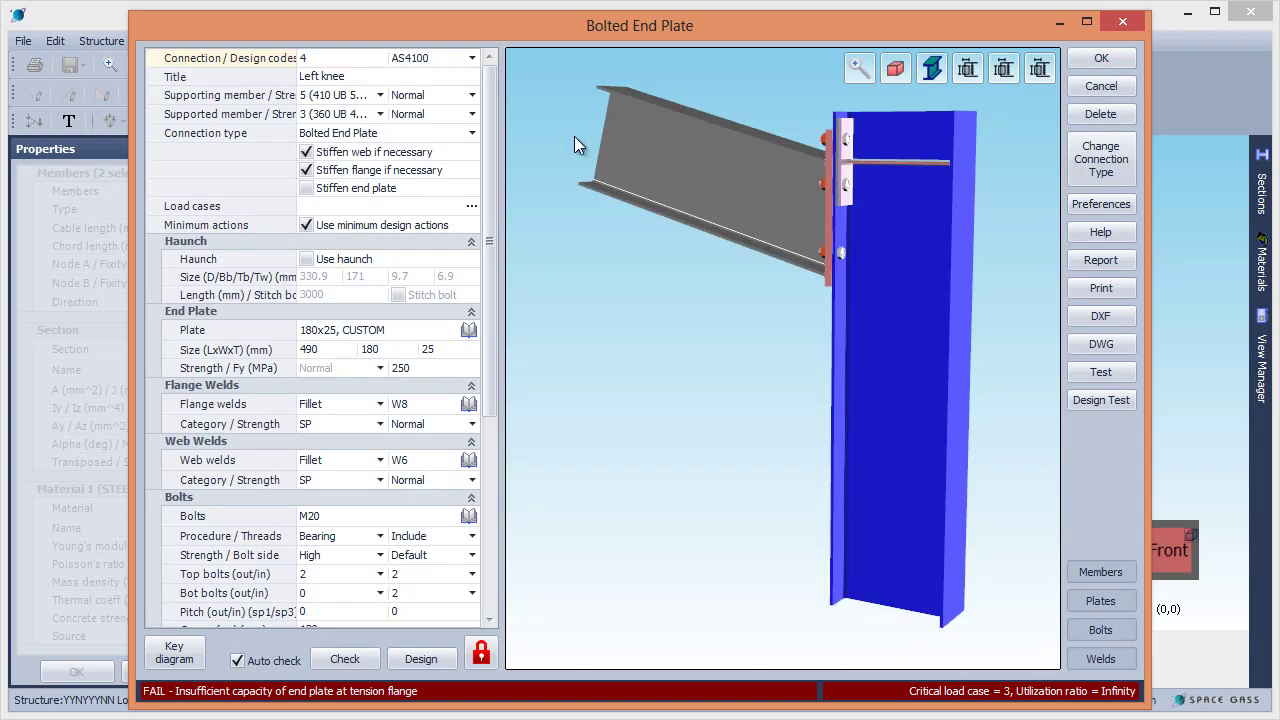
{"action": "left_click", "coordinate": [271, 77]}
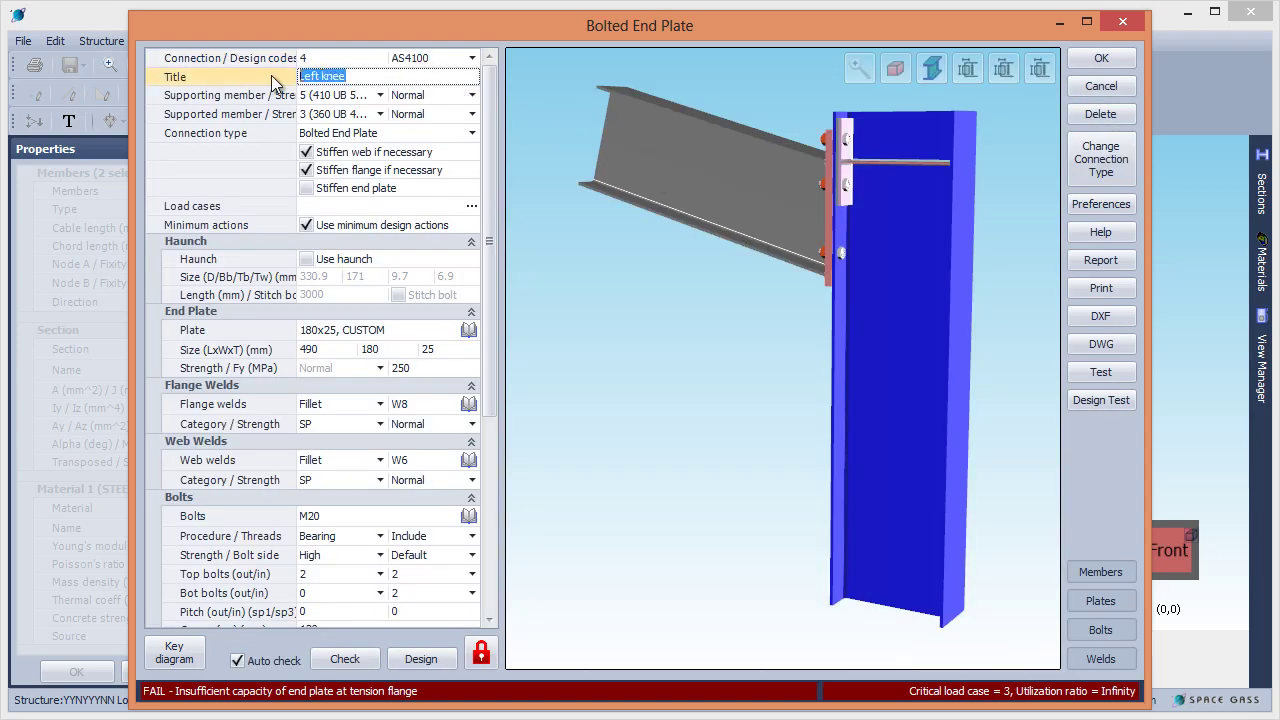
{"action": "type", "text": "Right knee"}
{"action": "left_click", "coordinate": [481, 654]}
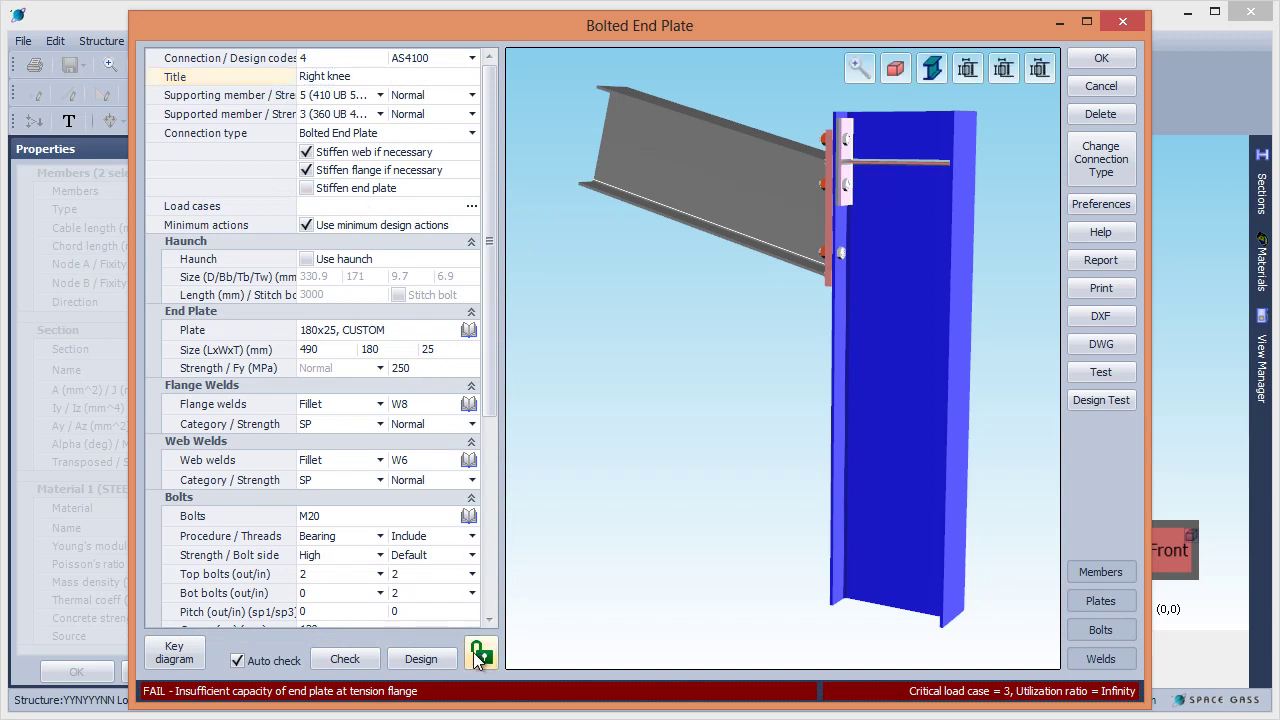
{"action": "left_click", "coordinate": [411, 660]}
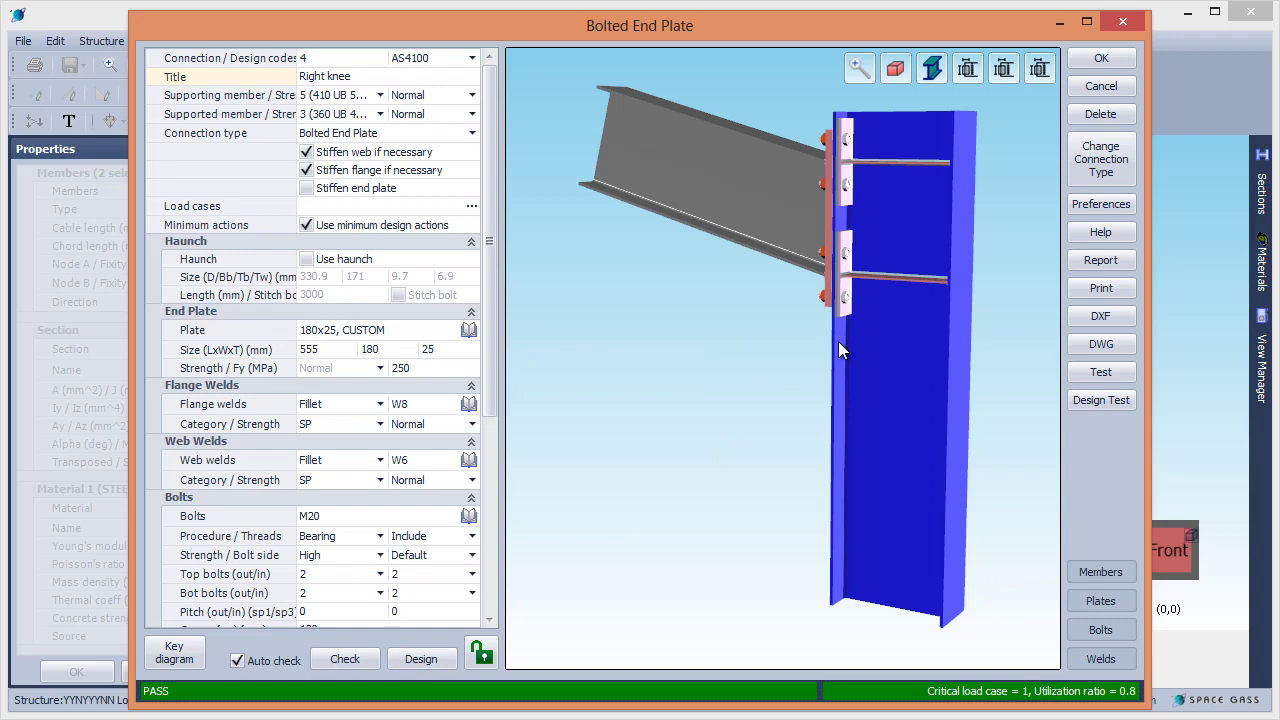
{"action": "left_click", "coordinate": [1101, 60]}
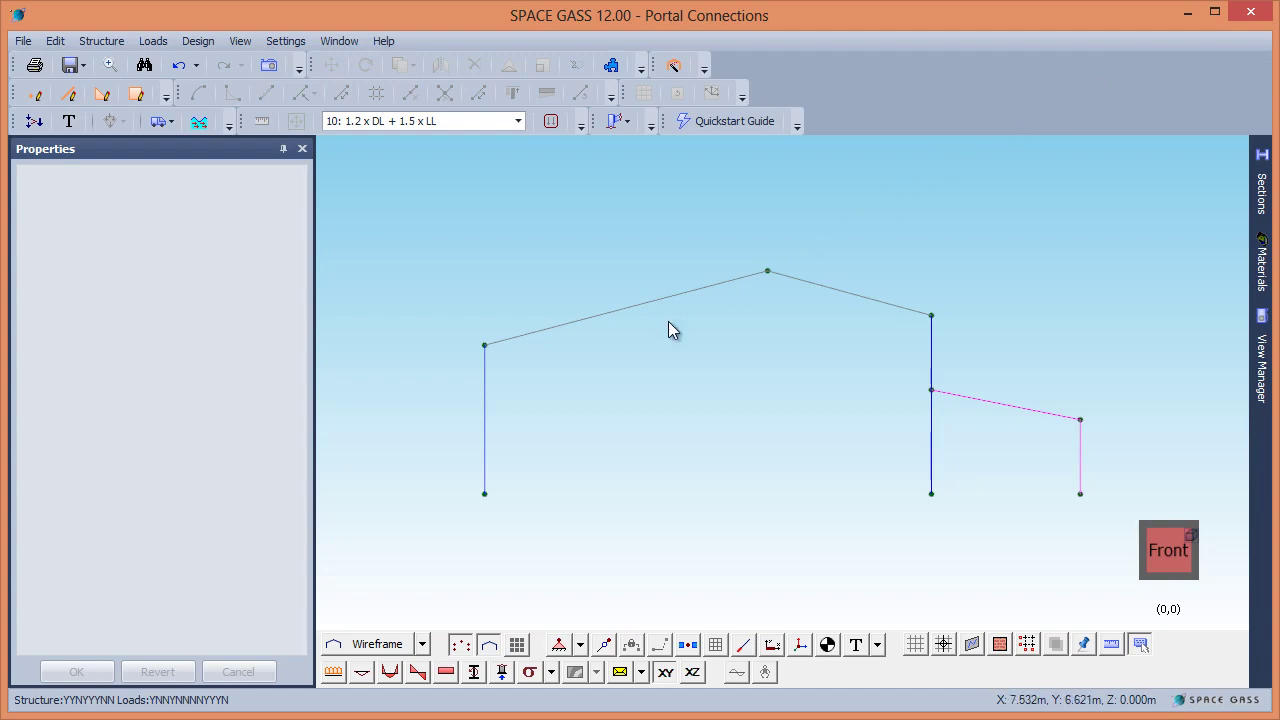
Add a pinned baseplate titled 'Left baseplate' under the left column (passes, 0.44)
{"action": "left_click", "coordinate": [485, 430]}
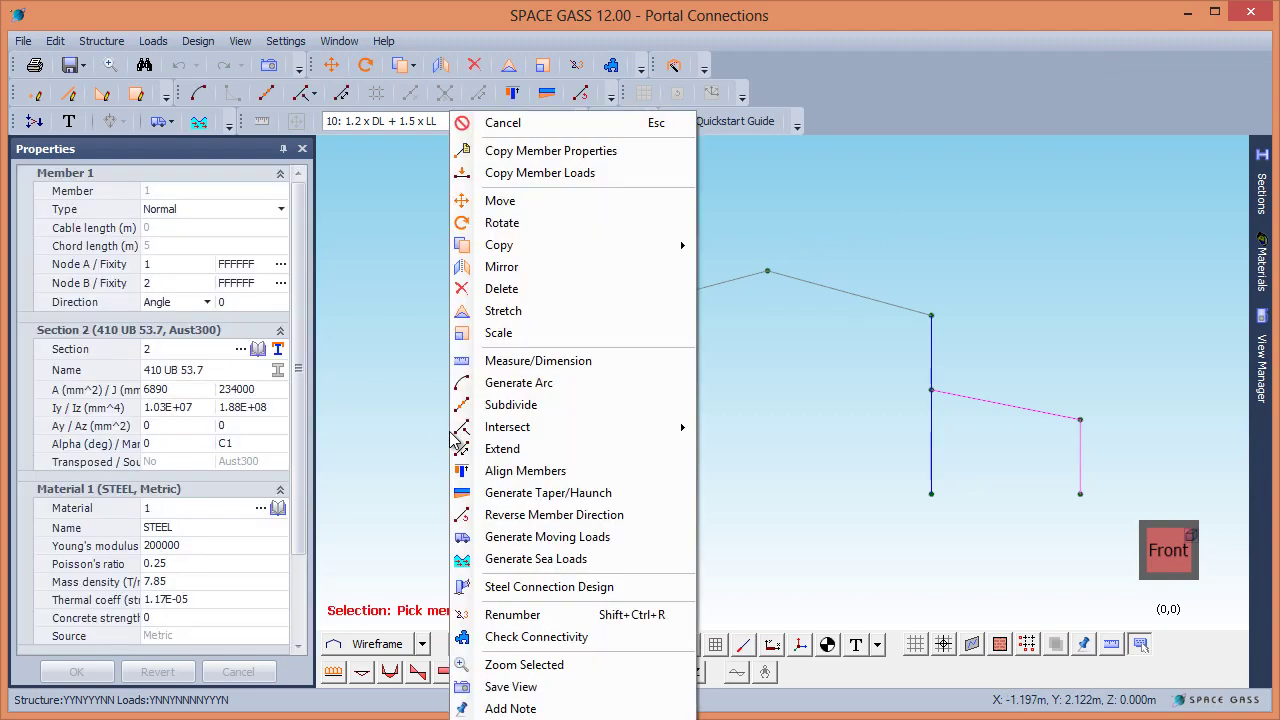
{"action": "left_click", "coordinate": [520, 587]}
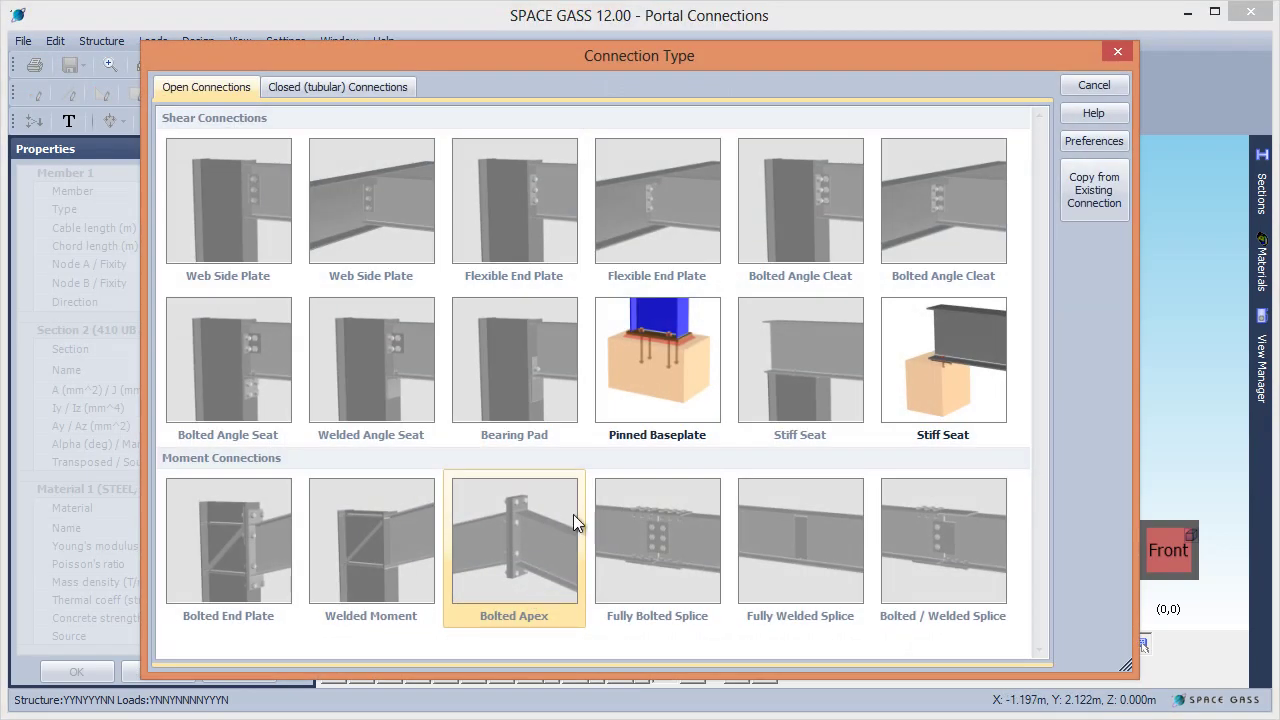
{"action": "double_click", "coordinate": [656, 401]}
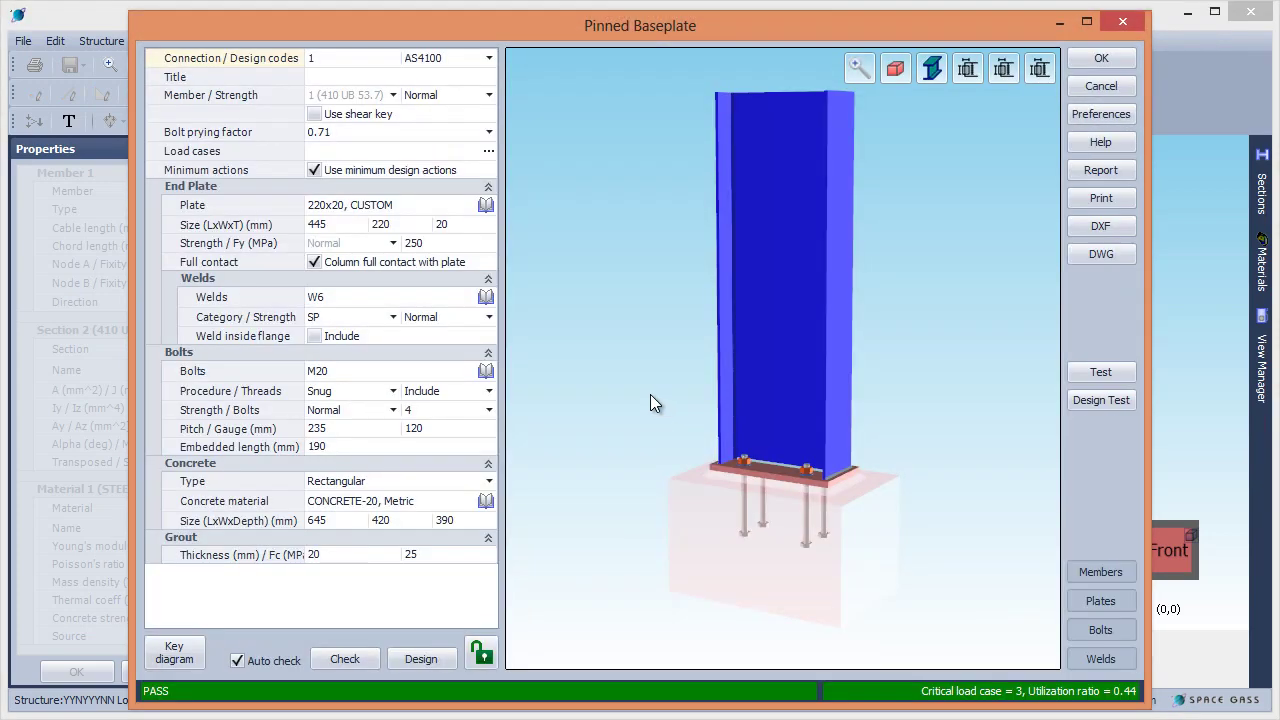
{"action": "left_click", "coordinate": [414, 77]}
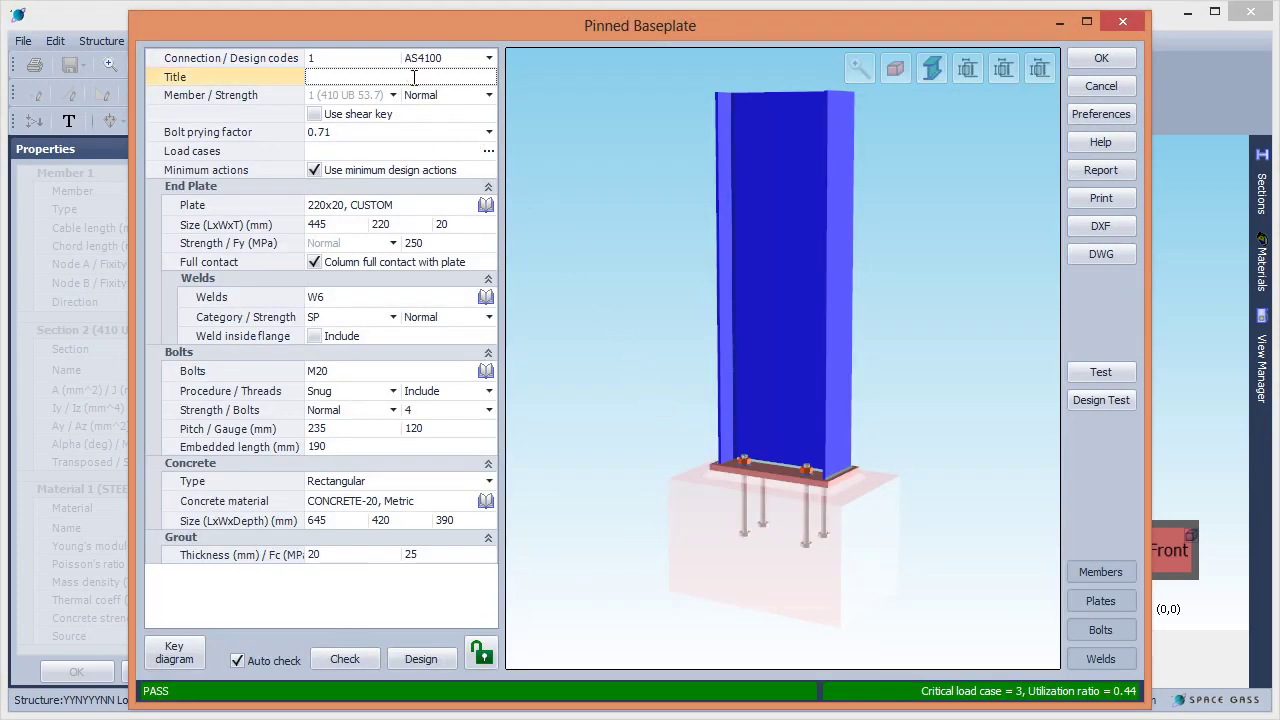
{"action": "type", "text": "Left baseplate"}
{"action": "left_click", "coordinate": [1100, 58]}
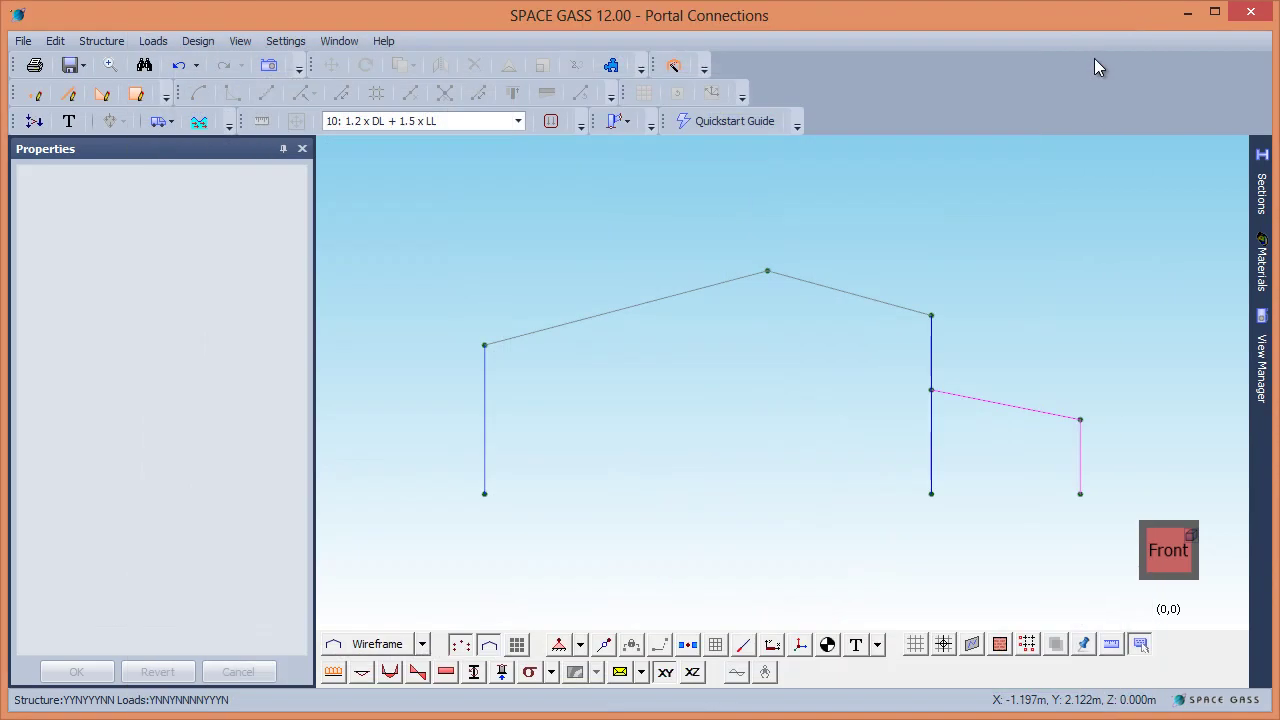
Add a pinned baseplate titled 'Middle baseplate' under the tall right column (member 4)
{"action": "left_click", "coordinate": [930, 440]}
{"action": "right_click", "coordinate": [907, 443]}
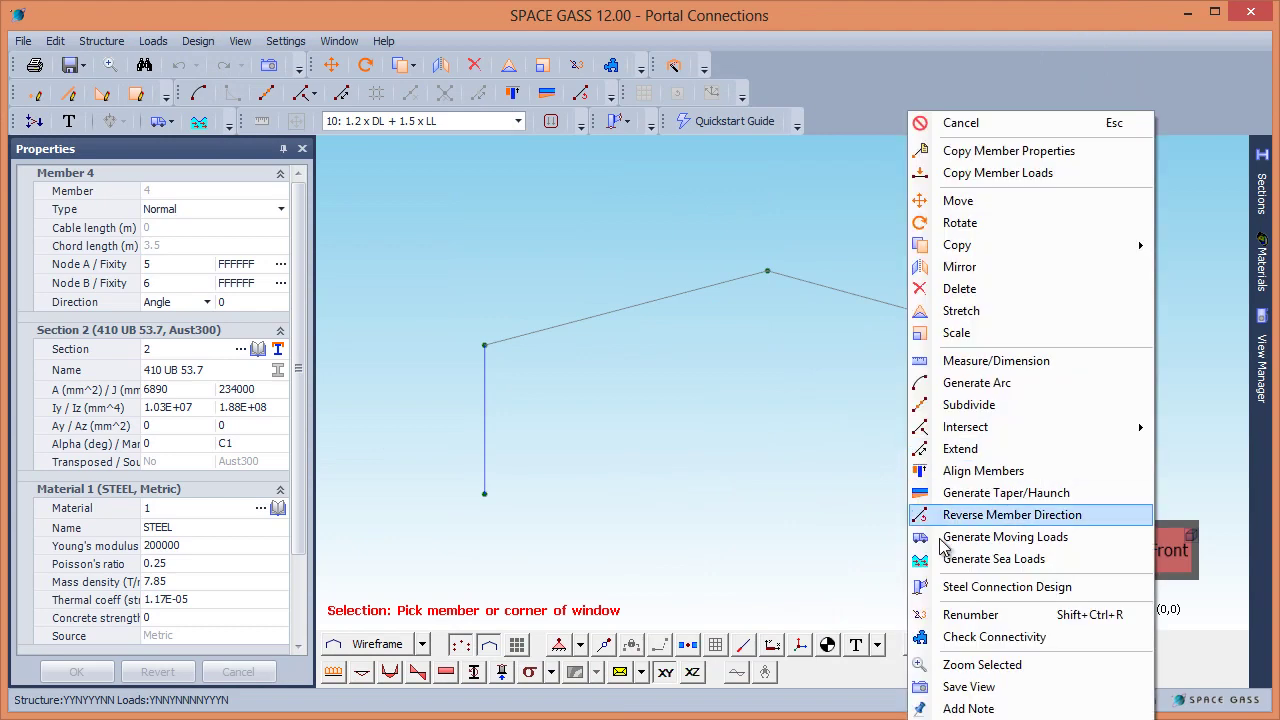
{"action": "left_click", "coordinate": [953, 584]}
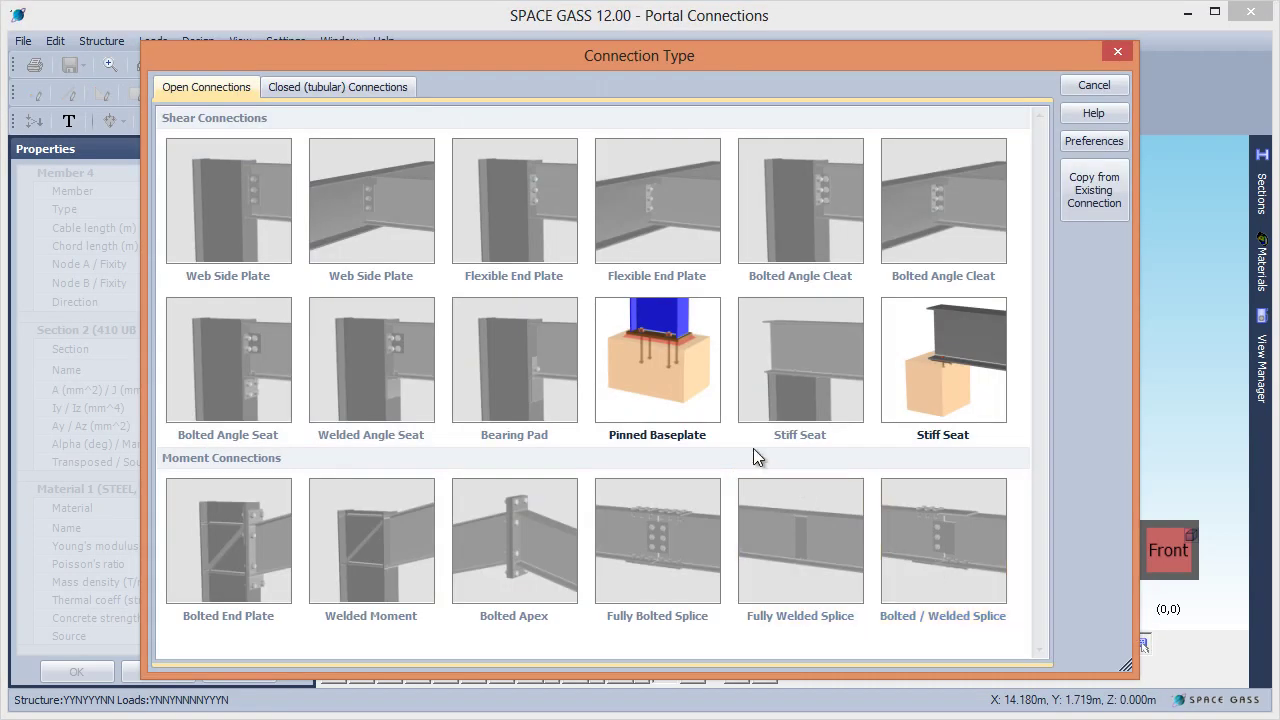
{"action": "left_click", "coordinate": [695, 412]}
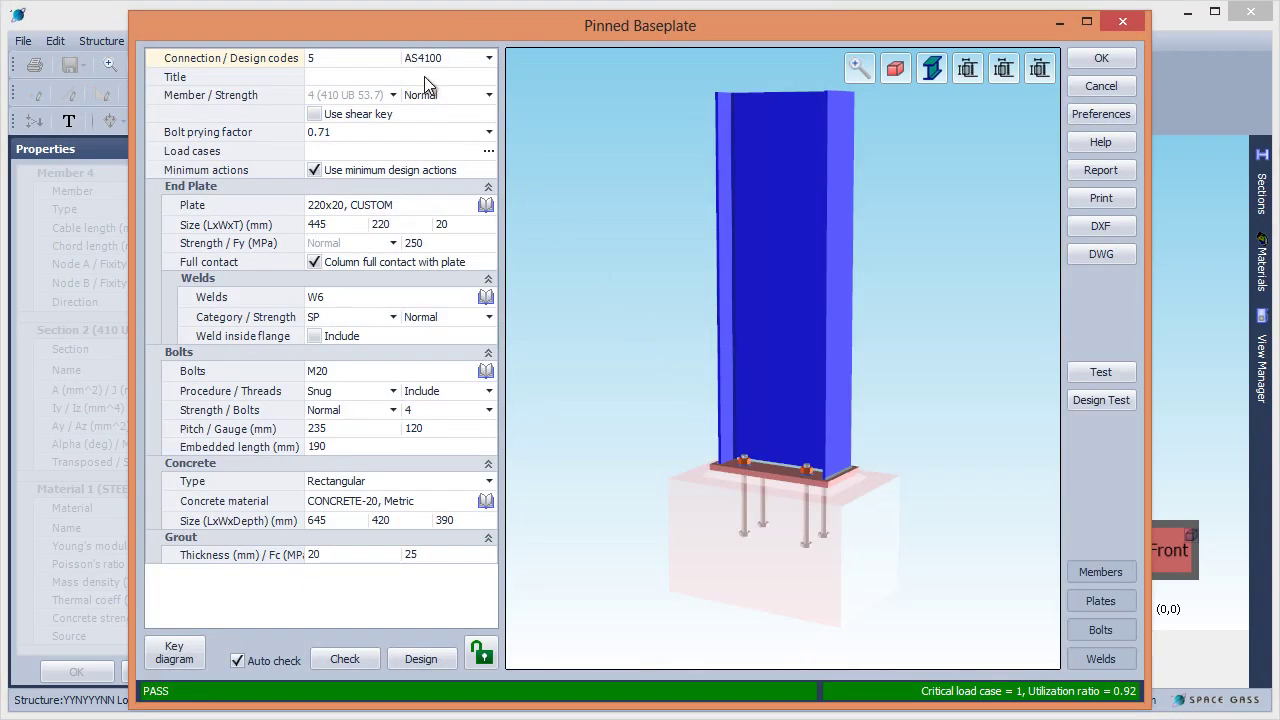
{"action": "left_click", "coordinate": [424, 76]}
{"action": "type", "text": "Middle "}
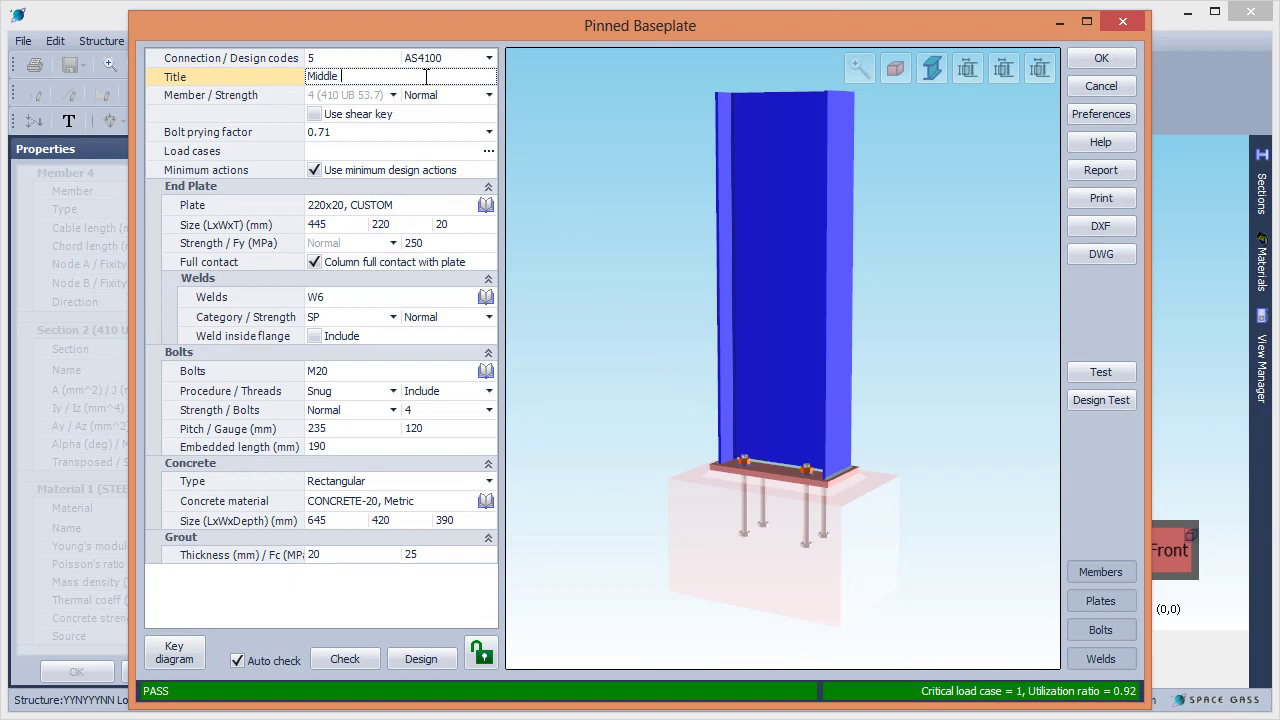
{"action": "type", "text": "baseplate"}
{"action": "left_click", "coordinate": [1079, 59]}
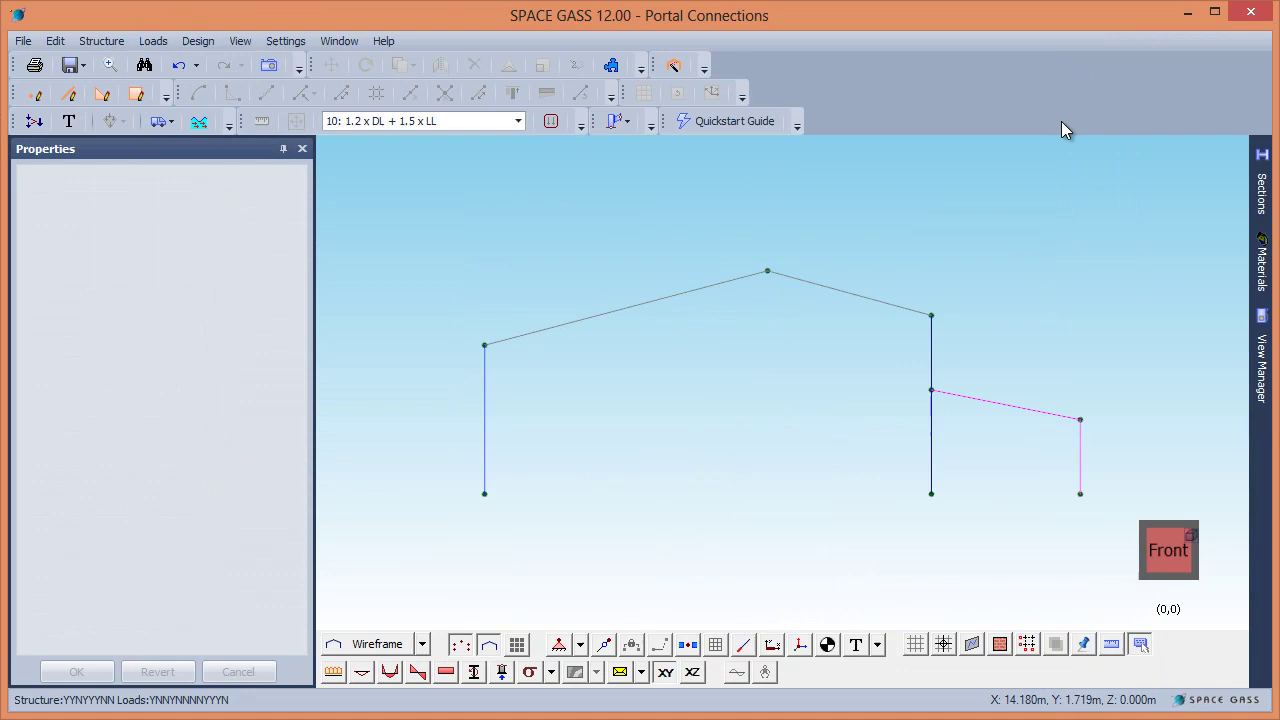
Add a pinned baseplate titled 'Right baseplate' under the short pink column (member 7), passing at 0.07
{"action": "left_click", "coordinate": [1080, 449]}
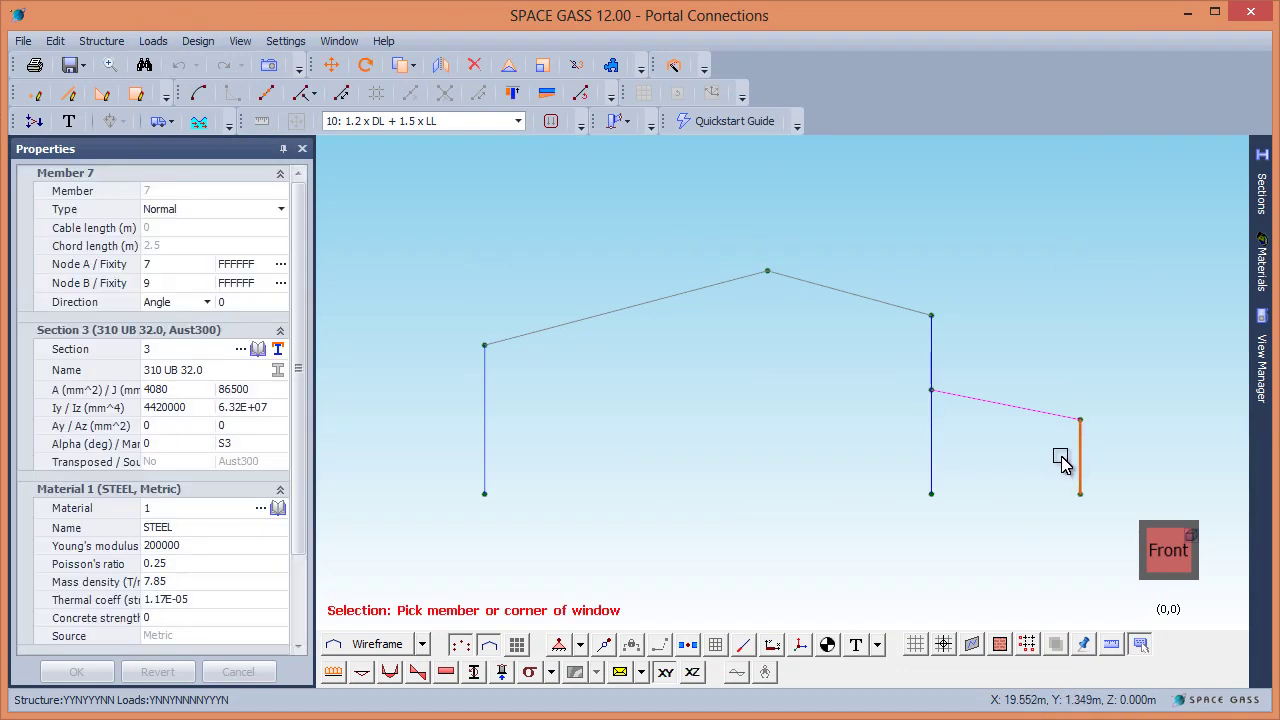
{"action": "right_click", "coordinate": [1052, 462]}
{"action": "left_click", "coordinate": [1102, 587]}
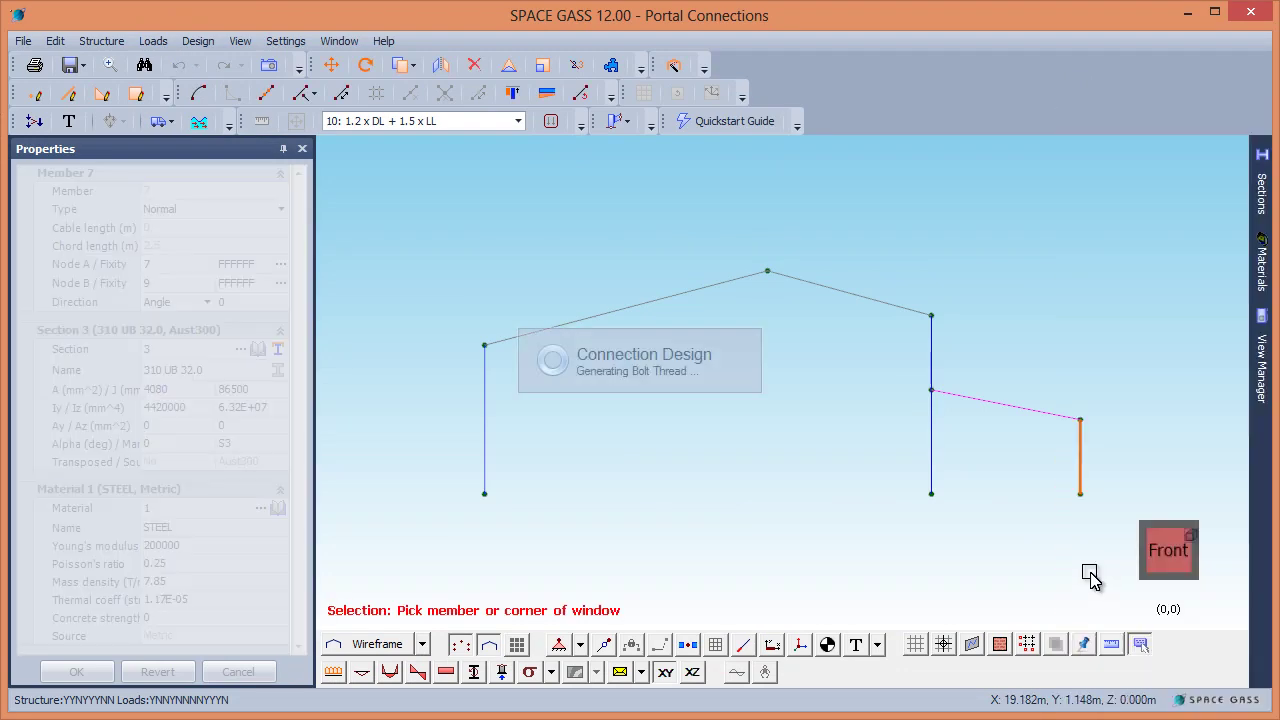
{"action": "left_click", "coordinate": [693, 399]}
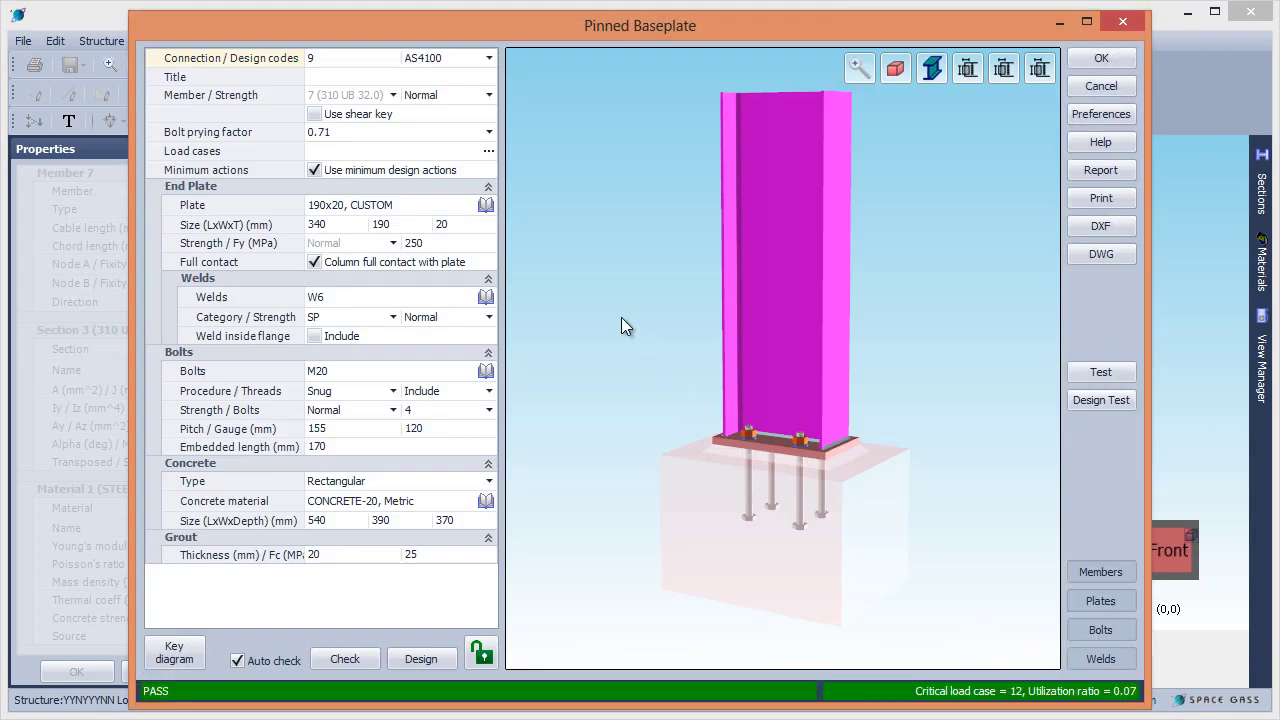
{"action": "left_click", "coordinate": [399, 77]}
{"action": "type", "text": "R"}
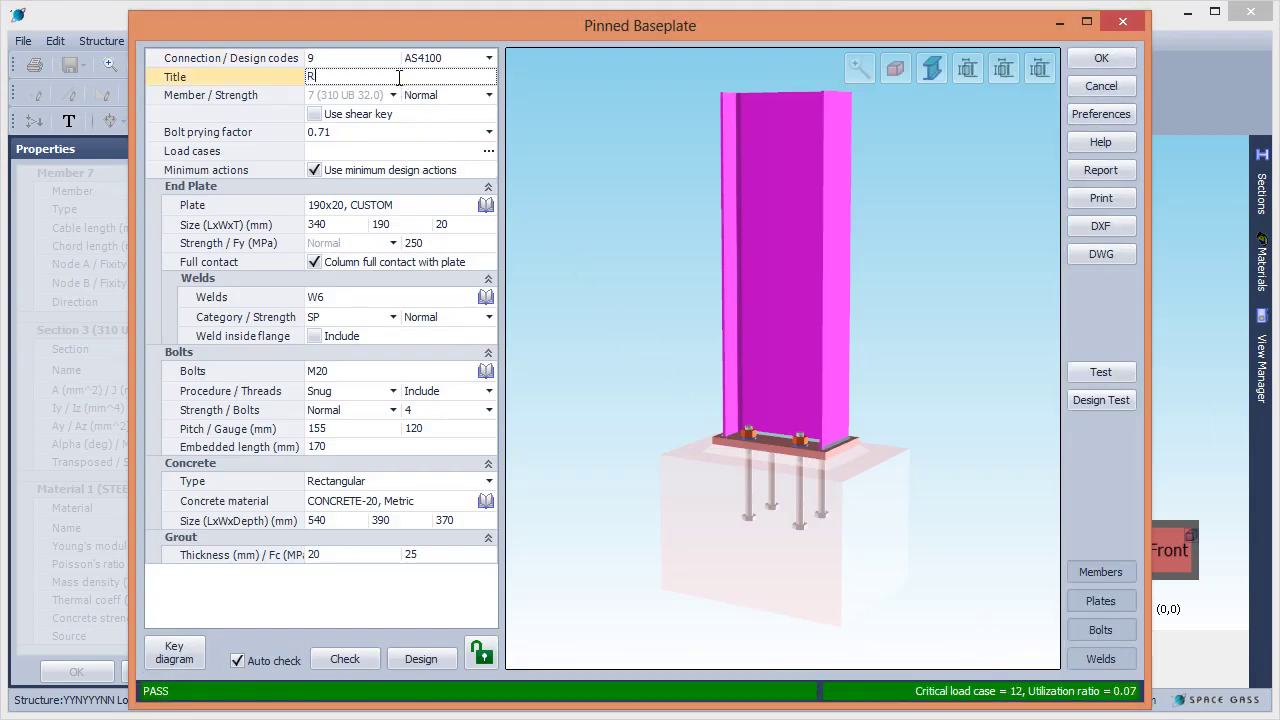
{"action": "type", "text": "ight baseplate"}
{"action": "left_click", "coordinate": [1080, 58]}
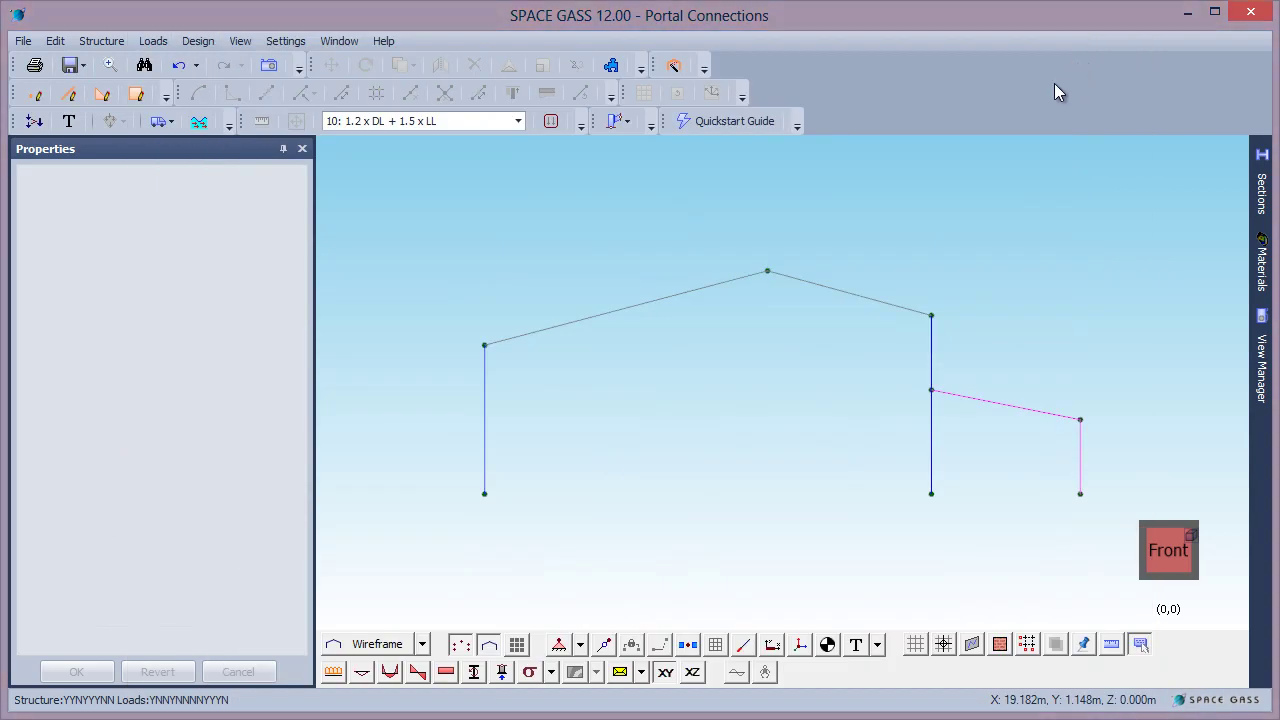
Add a flexible end plate connection between the sloped pink beam and the right column
{"action": "left_click", "coordinate": [975, 401]}
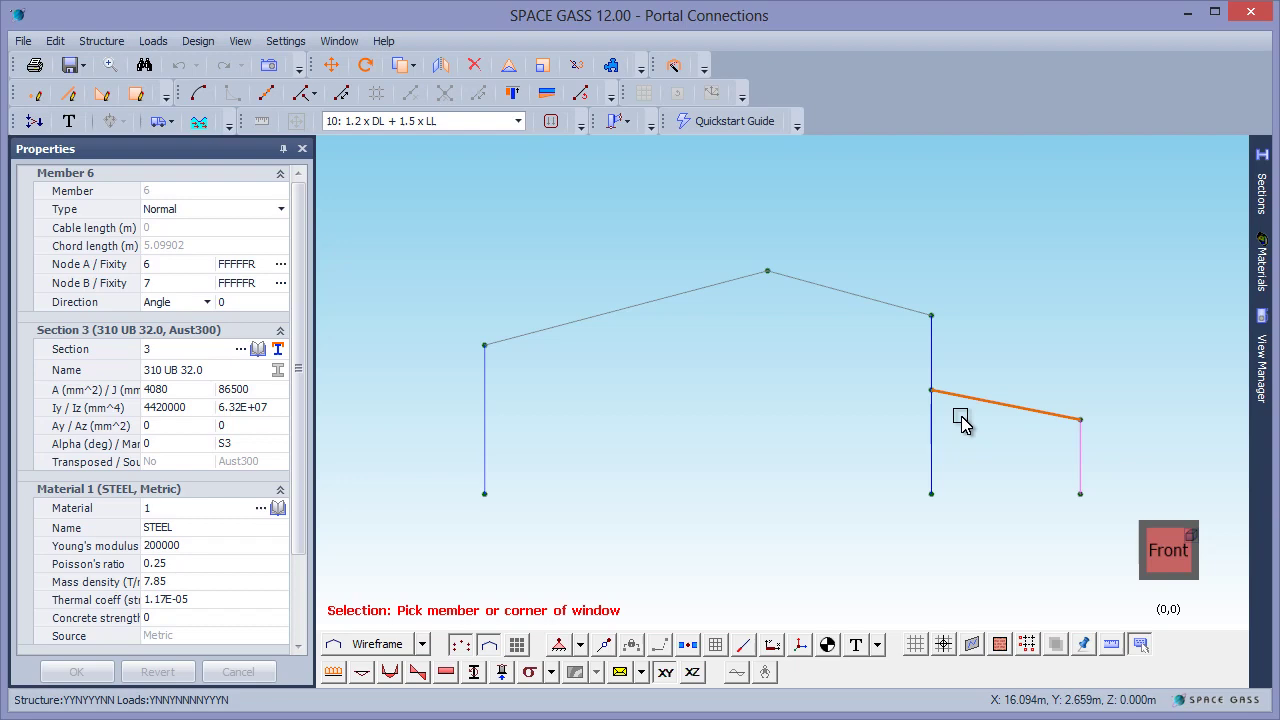
{"action": "left_click", "coordinate": [930, 440]}
{"action": "right_click", "coordinate": [872, 444]}
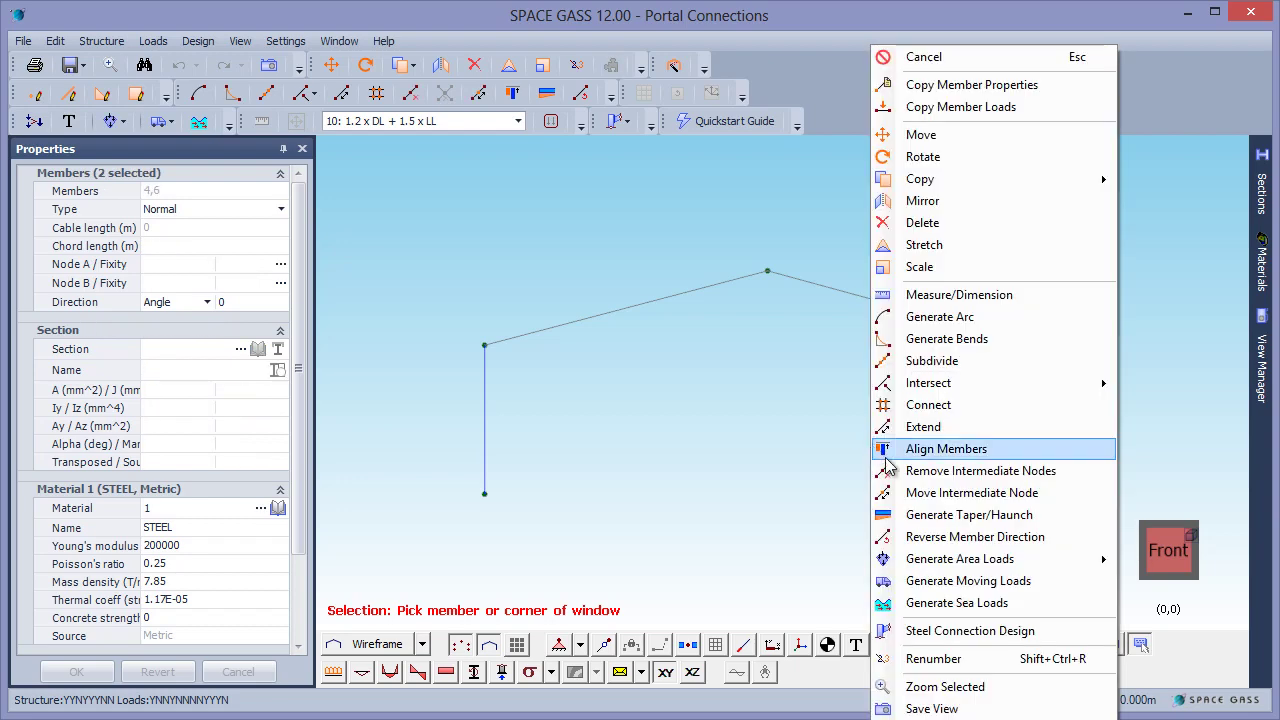
{"action": "left_click", "coordinate": [940, 630]}
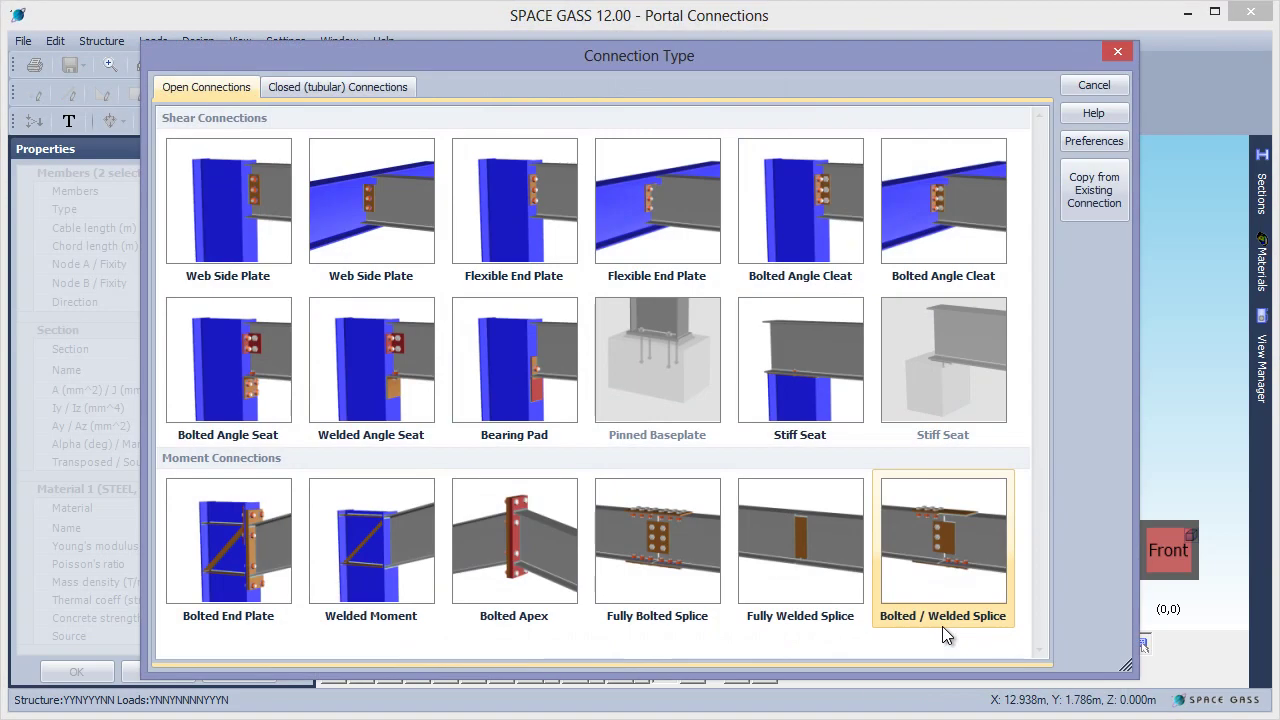
{"action": "left_click", "coordinate": [546, 229]}
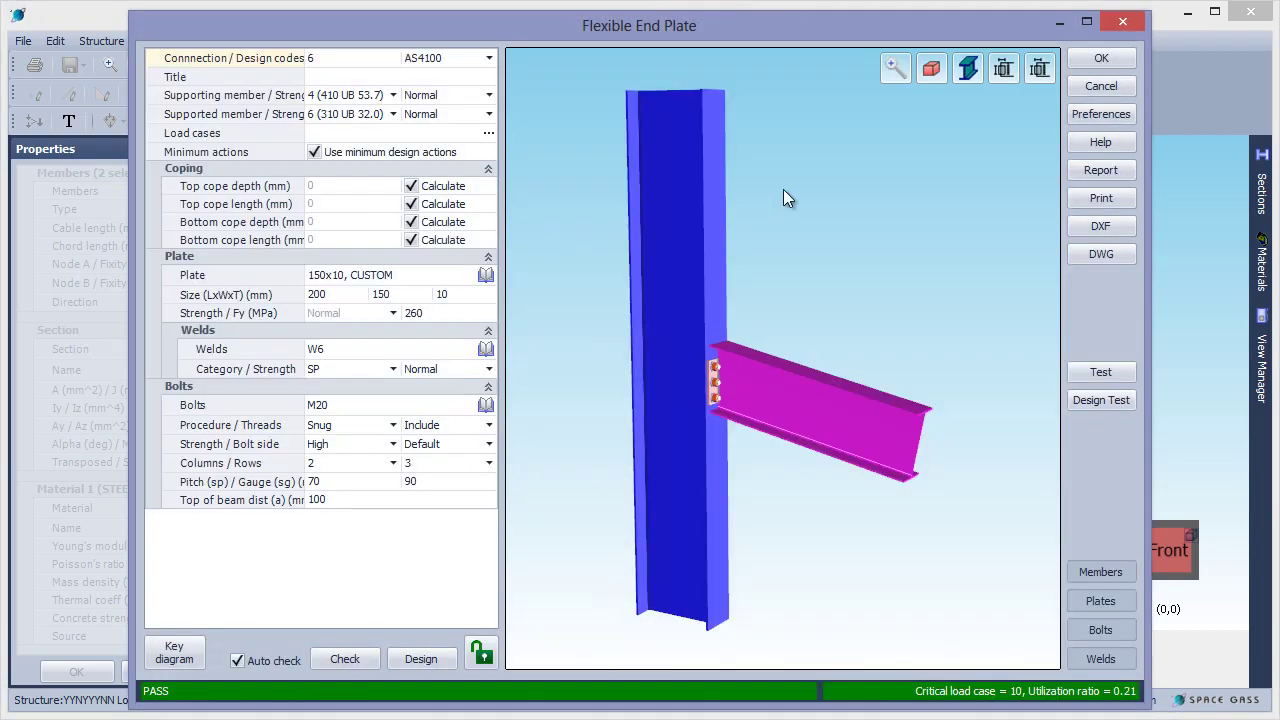
{"action": "left_click", "coordinate": [1092, 59]}
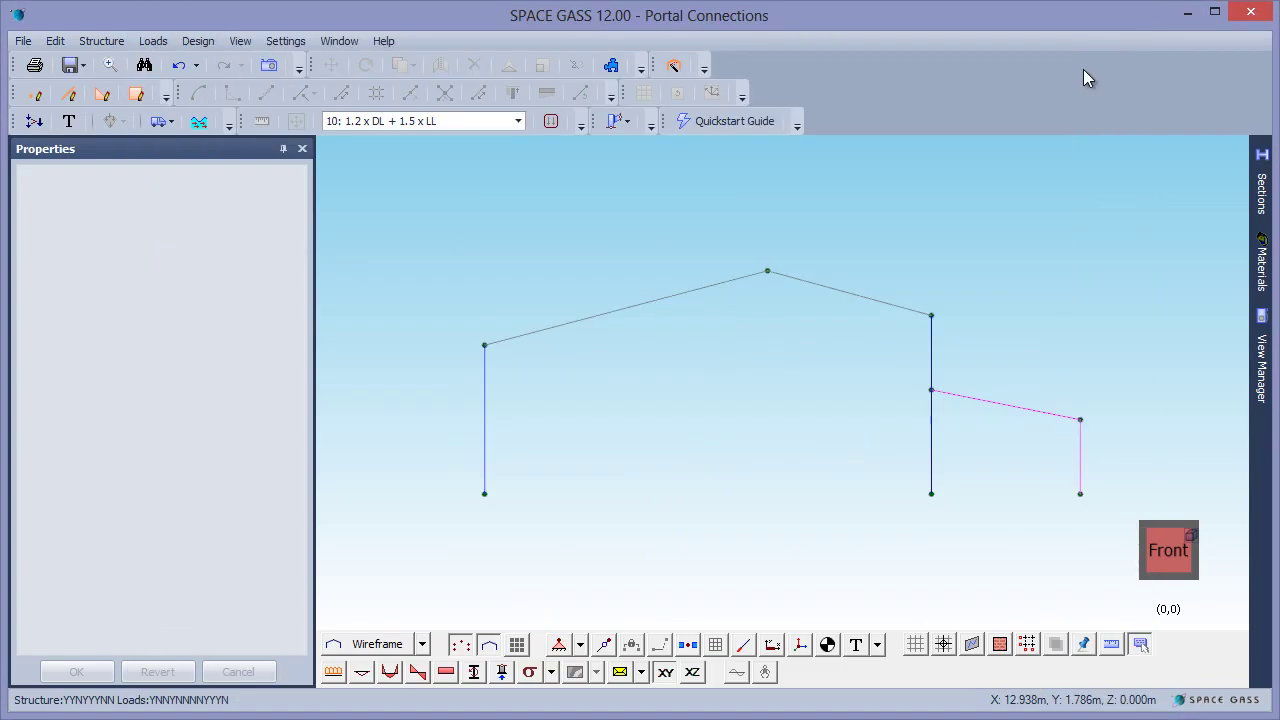
Add a web side plate connection joining members 6 and 7 at the lean-to (passes, 0.28)
{"action": "left_click", "coordinate": [1004, 403]}
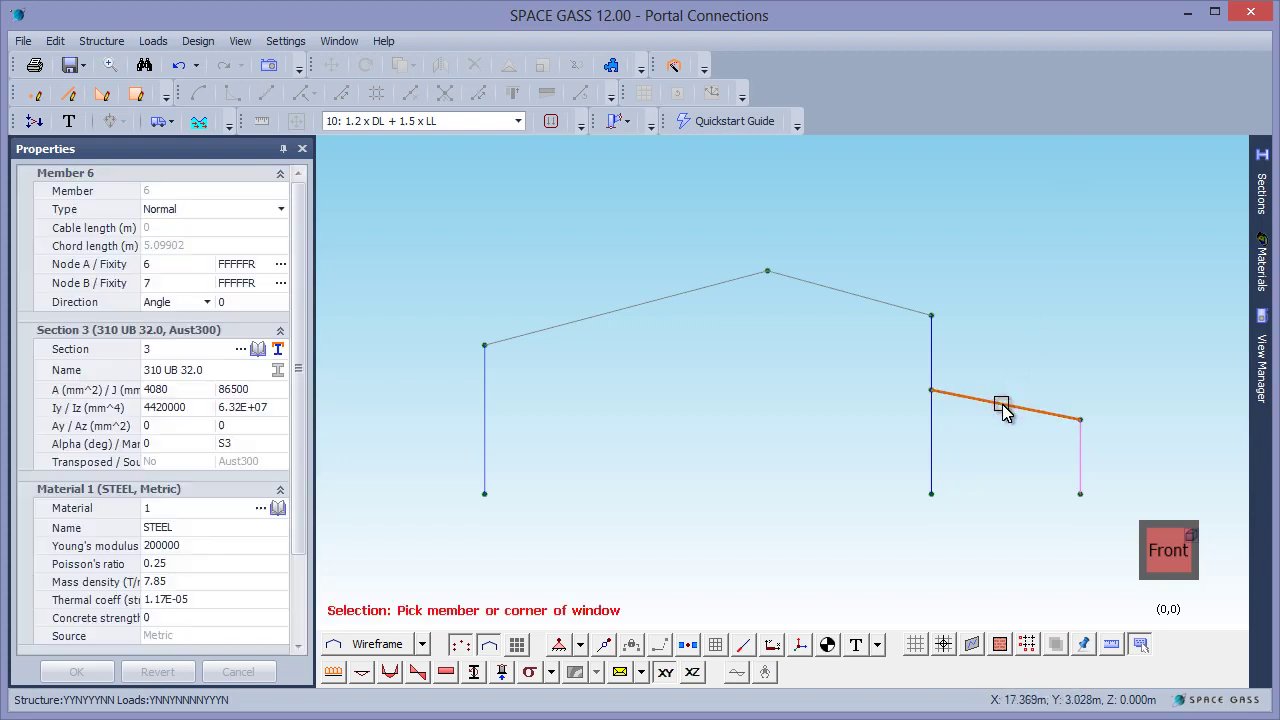
{"action": "left_click", "coordinate": [1083, 427]}
{"action": "right_click", "coordinate": [1080, 390]}
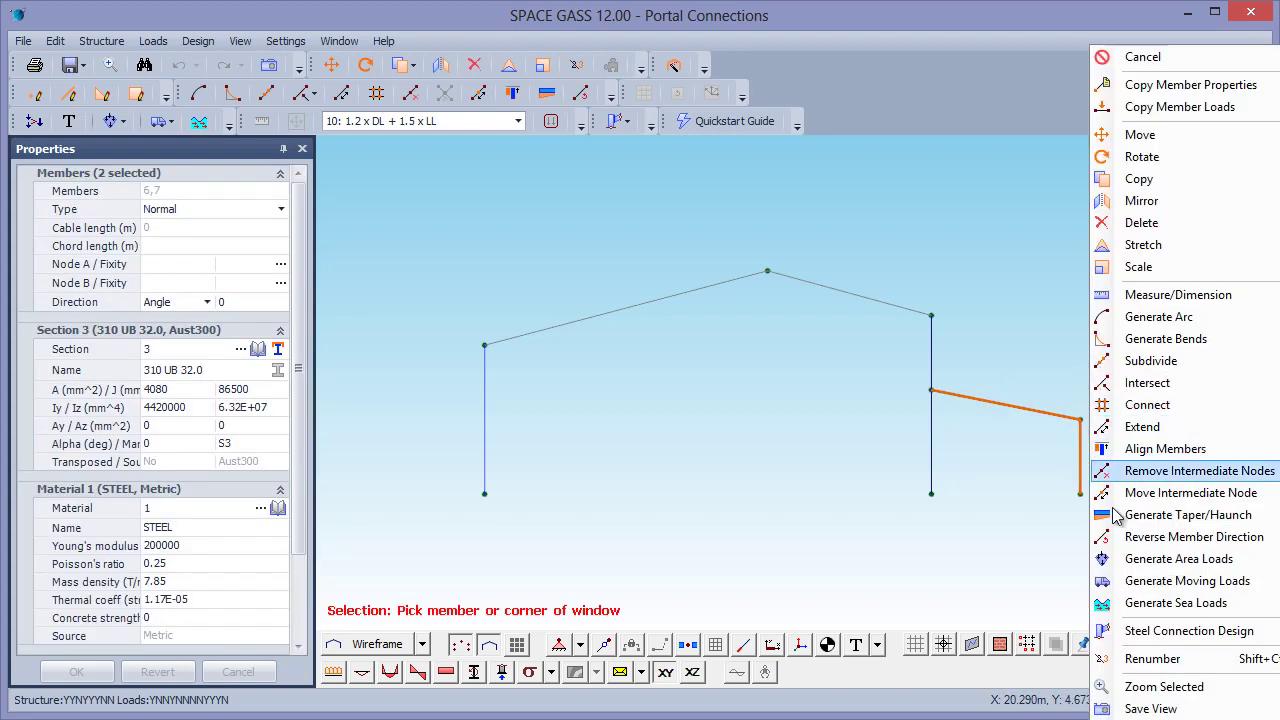
{"action": "left_click", "coordinate": [1142, 629]}
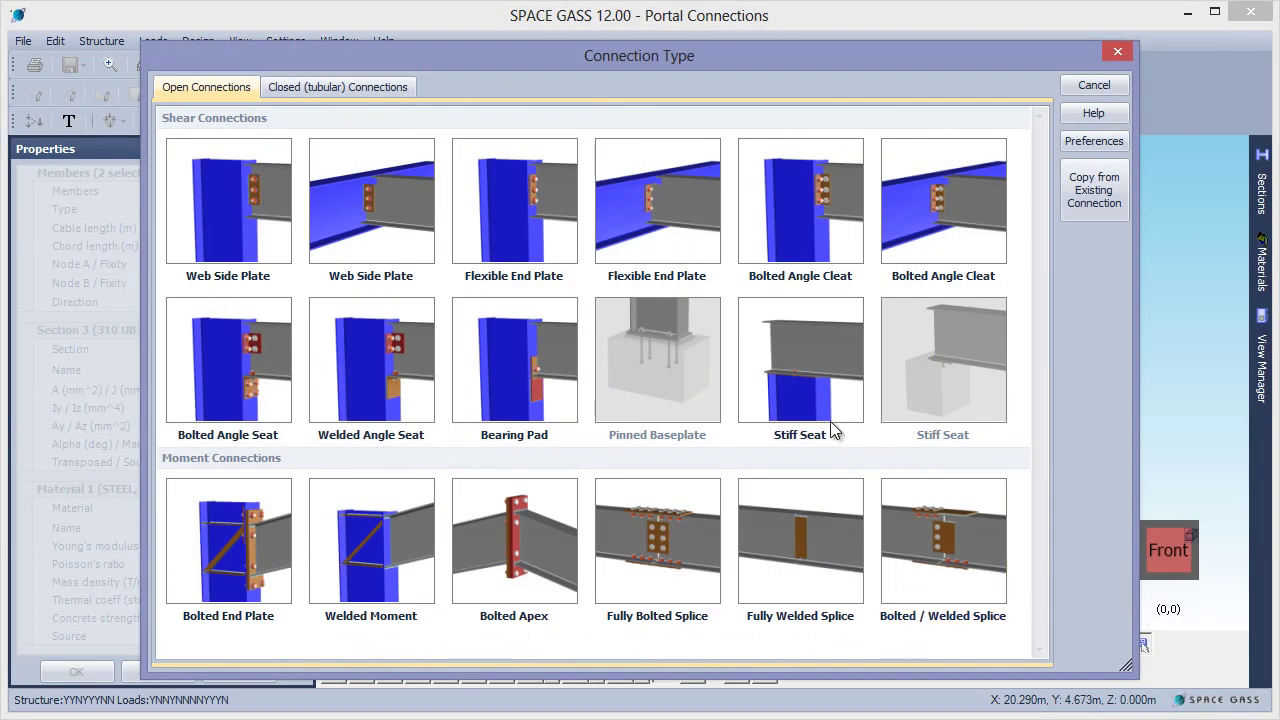
{"action": "left_click", "coordinate": [255, 232]}
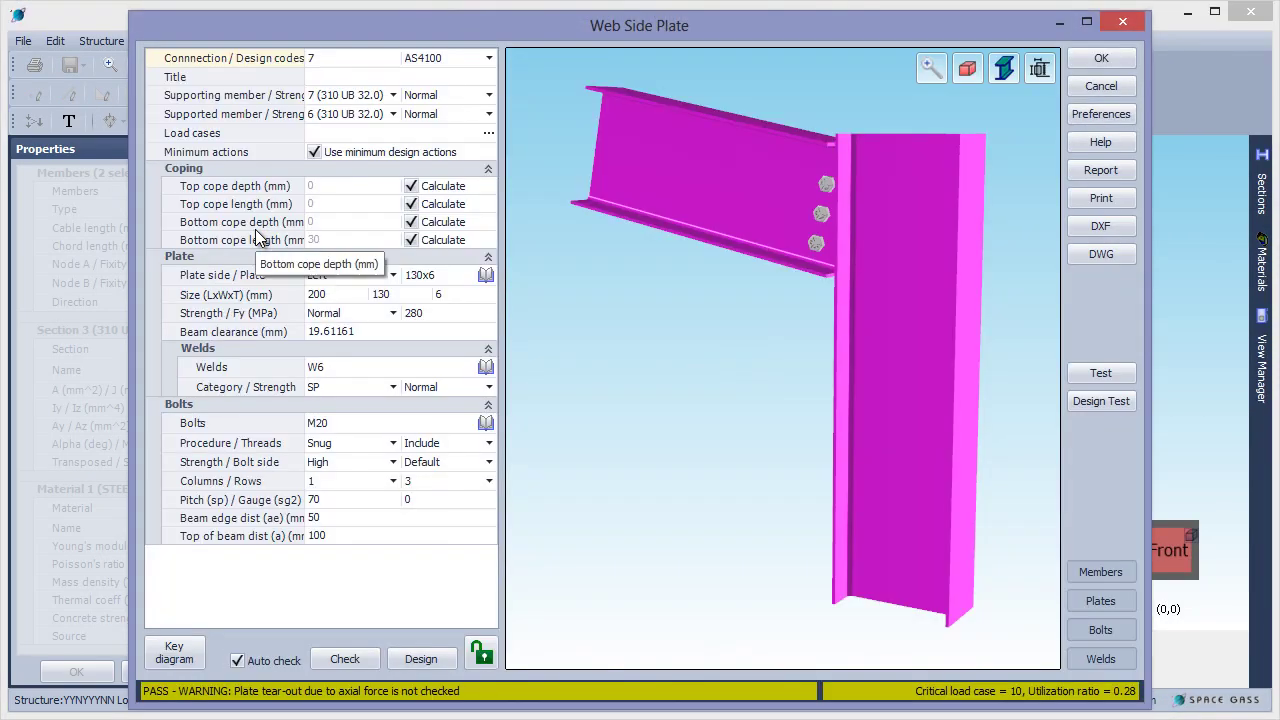
{"action": "left_click_drag", "start_coordinate": [636, 220], "coordinate": [1043, 279]}
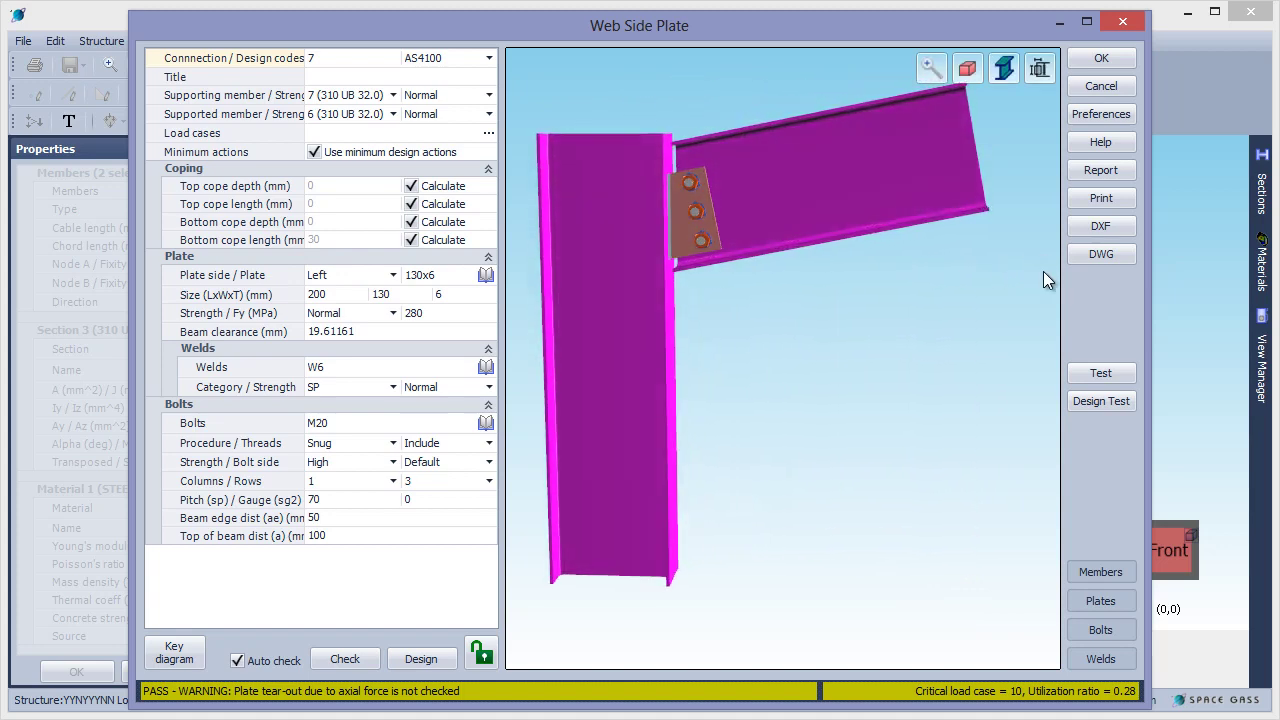
{"action": "left_click", "coordinate": [1114, 59]}
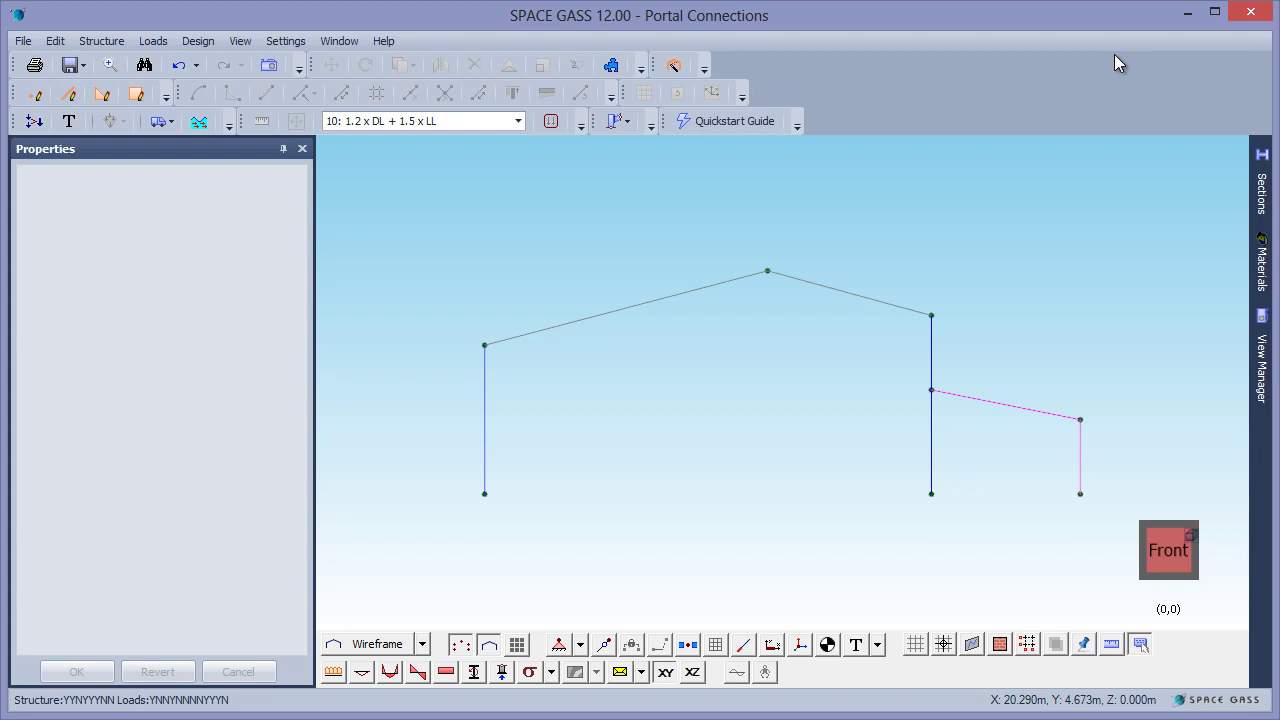
Open Design/Check/Manage Connections and step through the eight connections down to Right knee
{"action": "left_click", "coordinate": [617, 121]}
{"action": "left_click", "coordinate": [638, 168]}
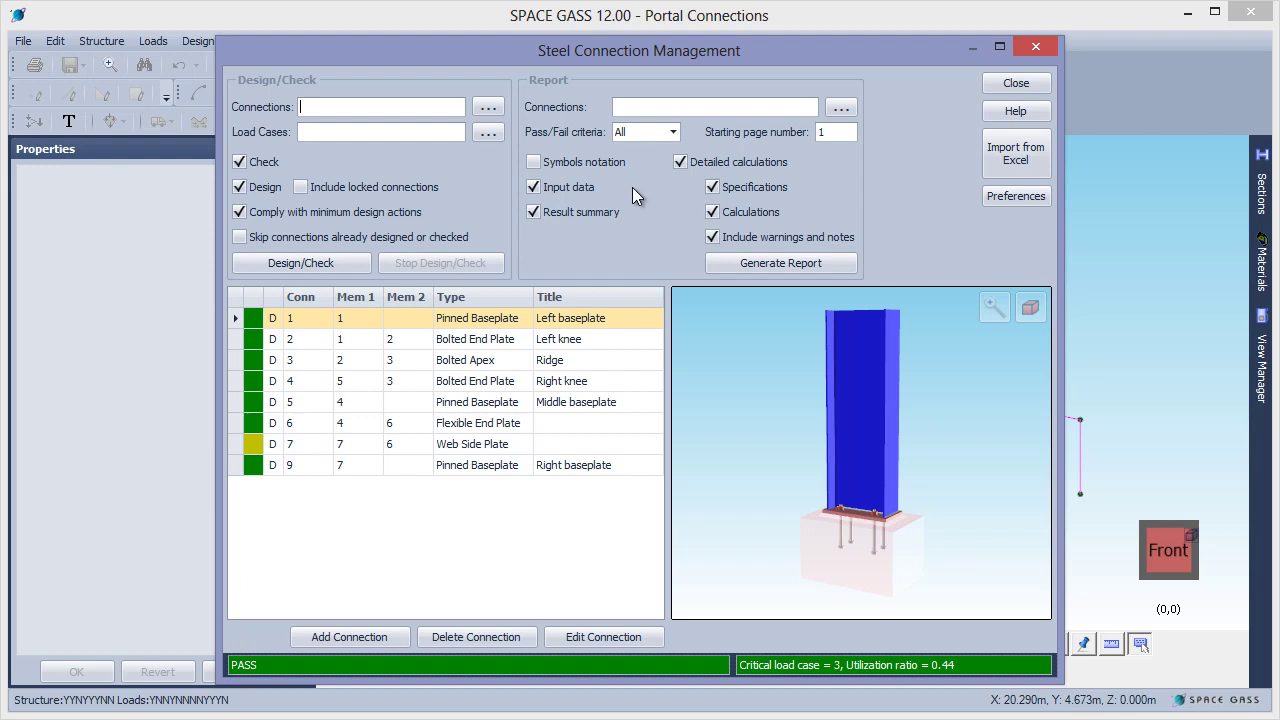
{"action": "left_click", "coordinate": [519, 322]}
{"action": "key", "text": "Down"}
{"action": "key", "text": "Down"}
{"action": "key", "text": "Down"}
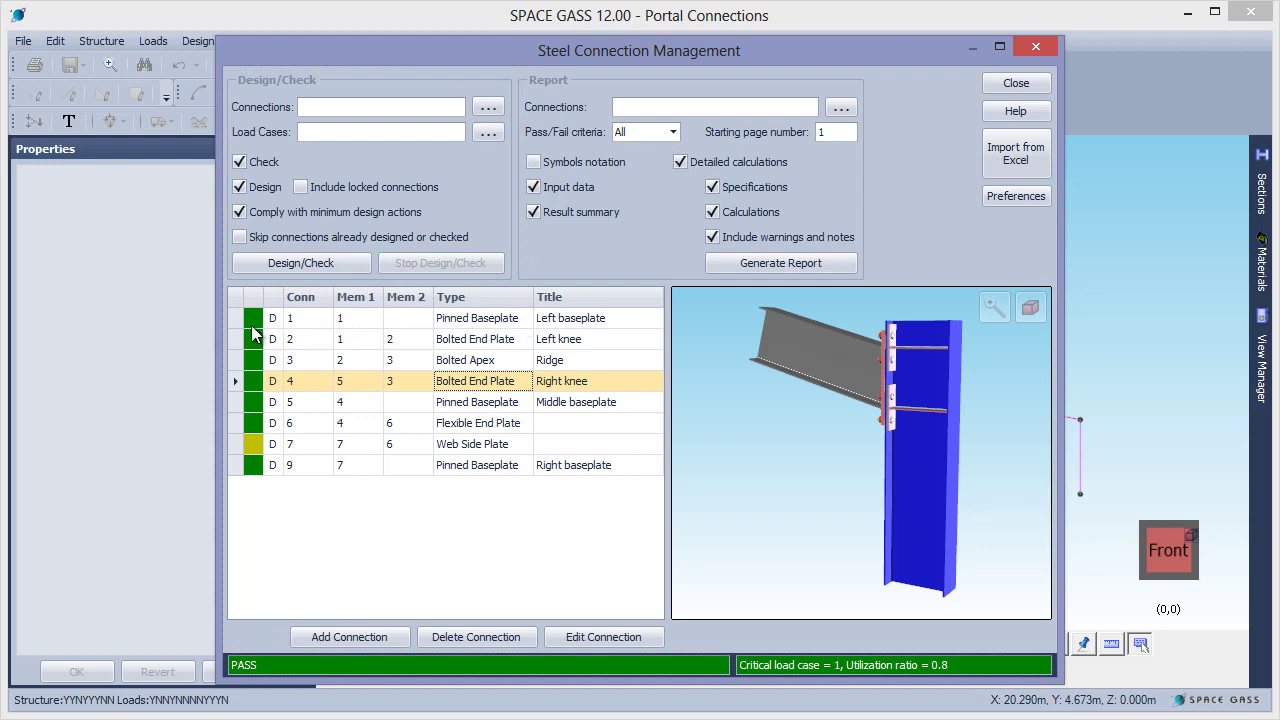
{"action": "mouse_move", "coordinate": [253, 327]}
{"action": "mouse_move", "coordinate": [258, 367]}
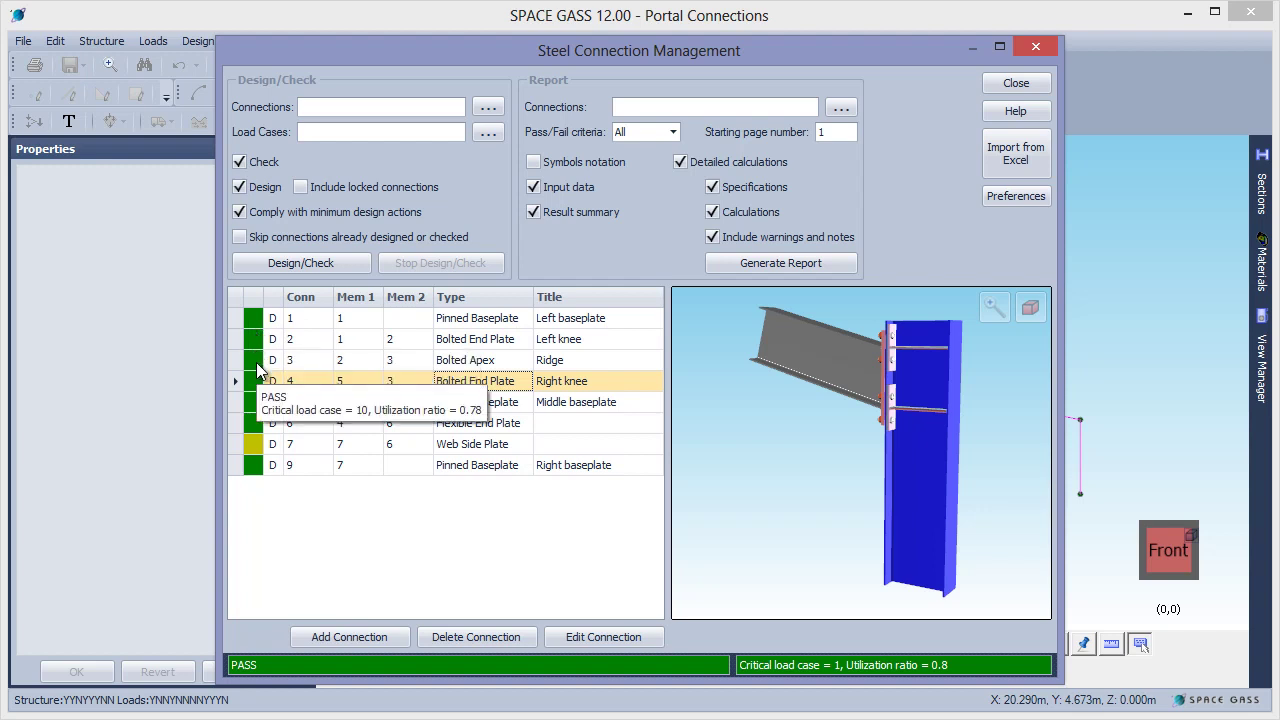
{"action": "mouse_move", "coordinate": [258, 410]}
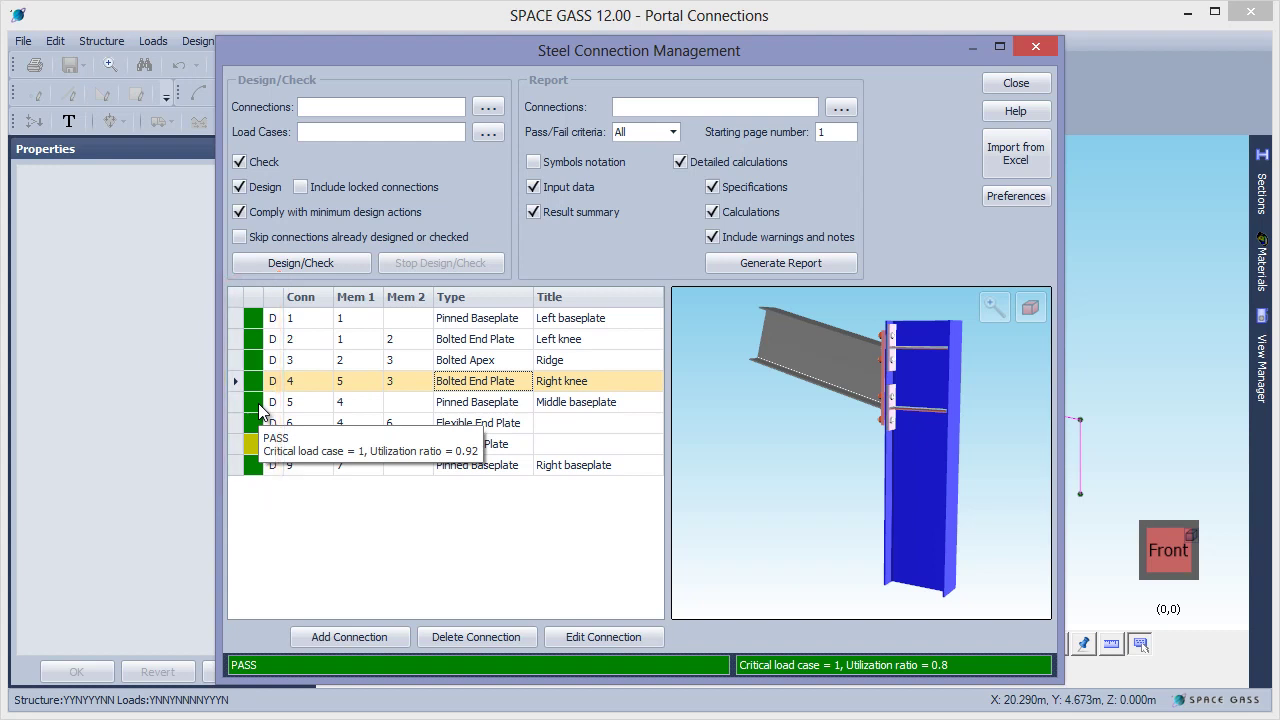
{"action": "left_click", "coordinate": [737, 266]}
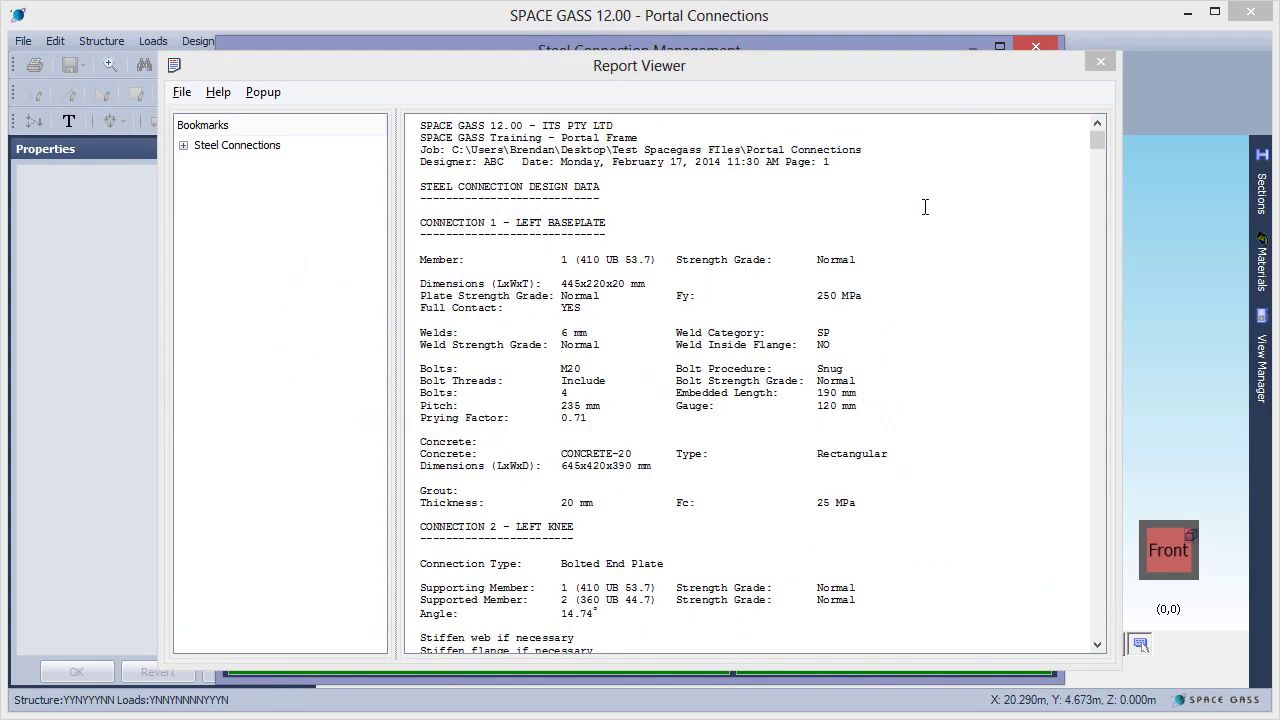
{"action": "left_click_drag", "start_coordinate": [1099, 144], "coordinate": [1086, 191]}
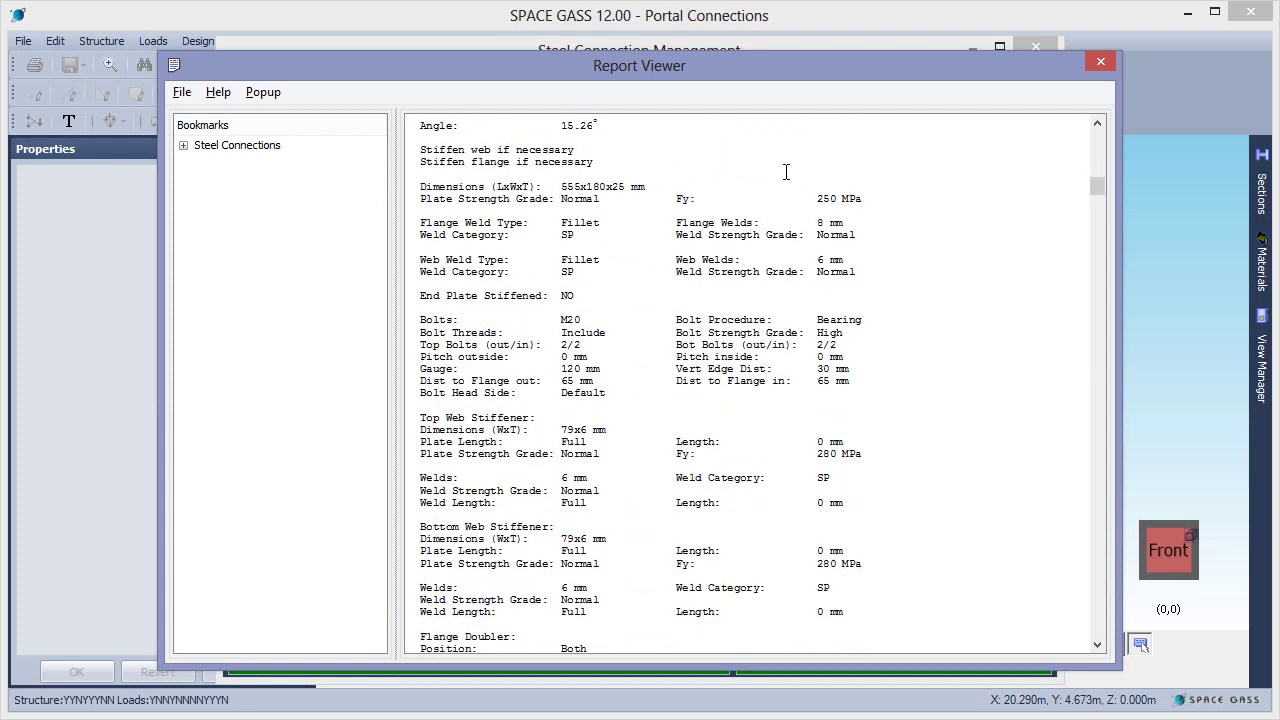
{"action": "left_click", "coordinate": [183, 145]}
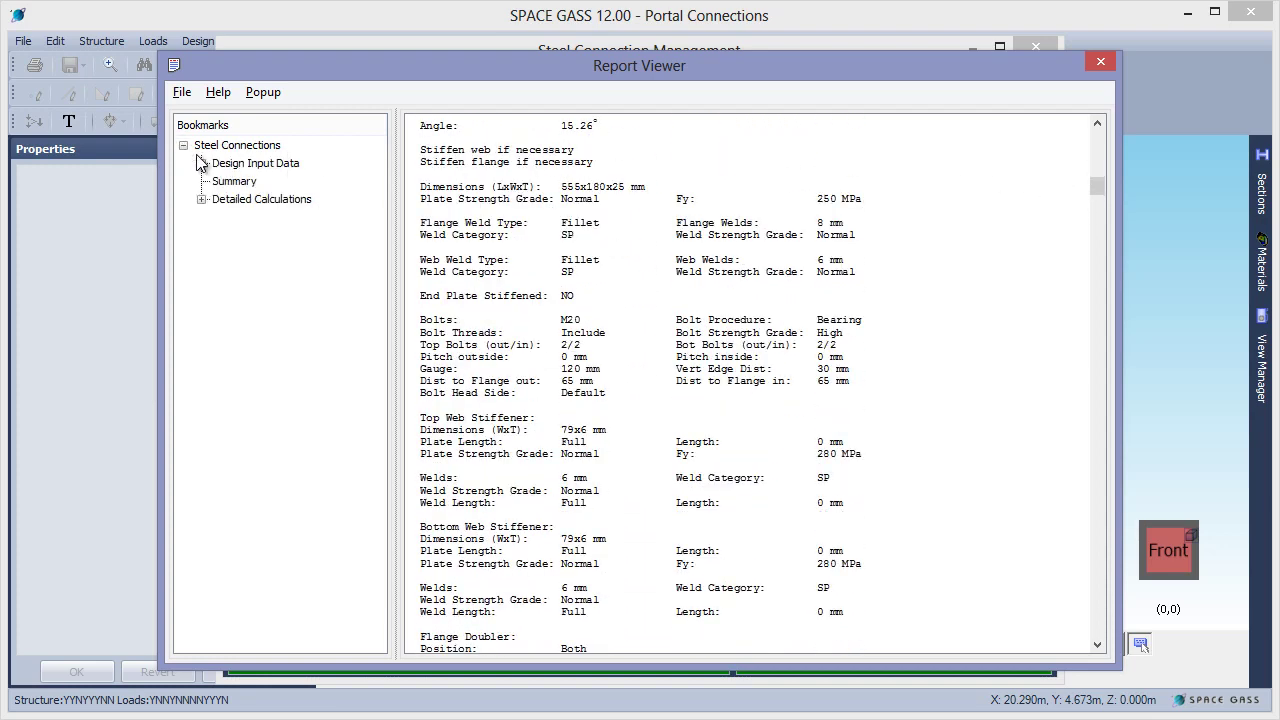
{"action": "left_click", "coordinate": [230, 183]}
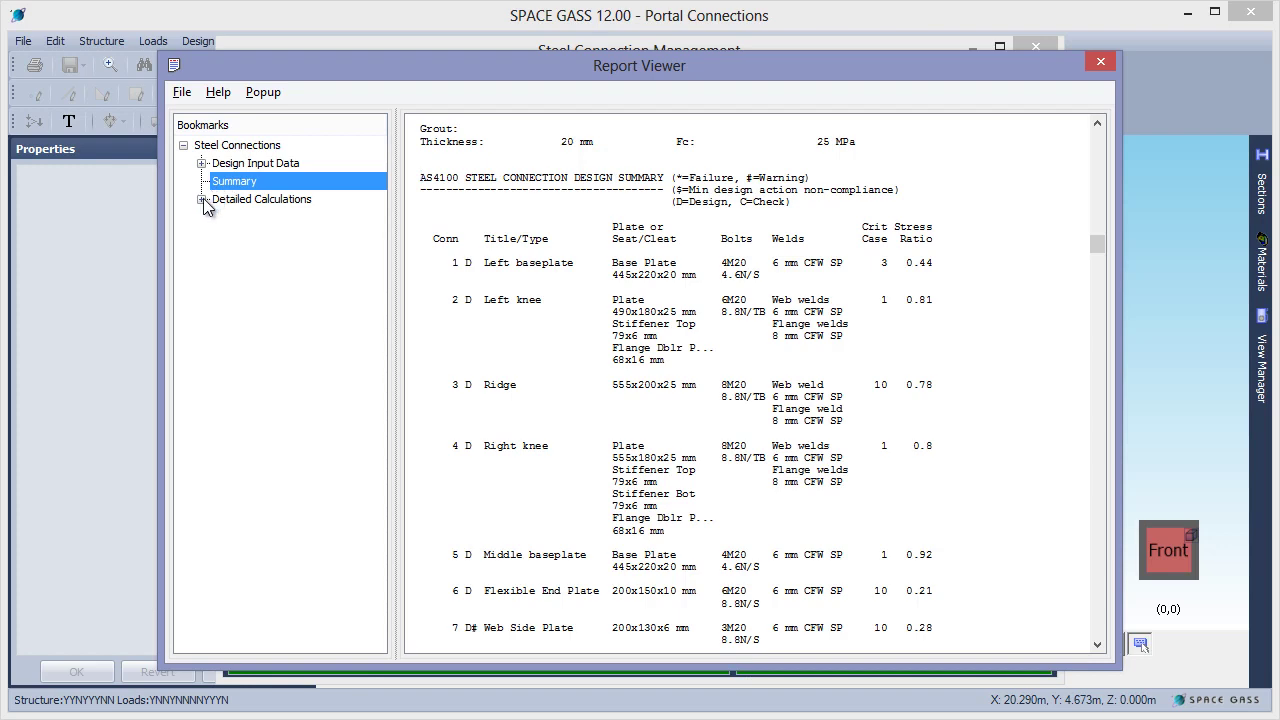
{"action": "left_click", "coordinate": [202, 199]}
{"action": "left_click", "coordinate": [245, 238]}
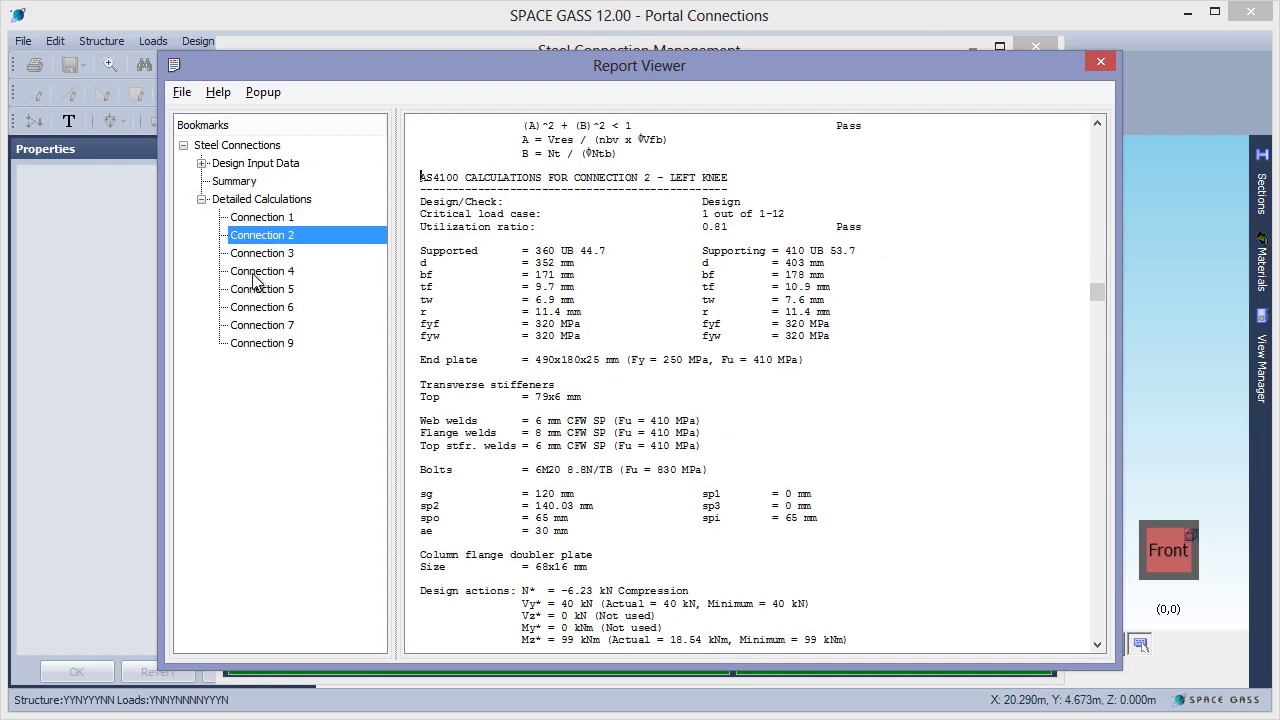
{"action": "left_click", "coordinate": [256, 274]}
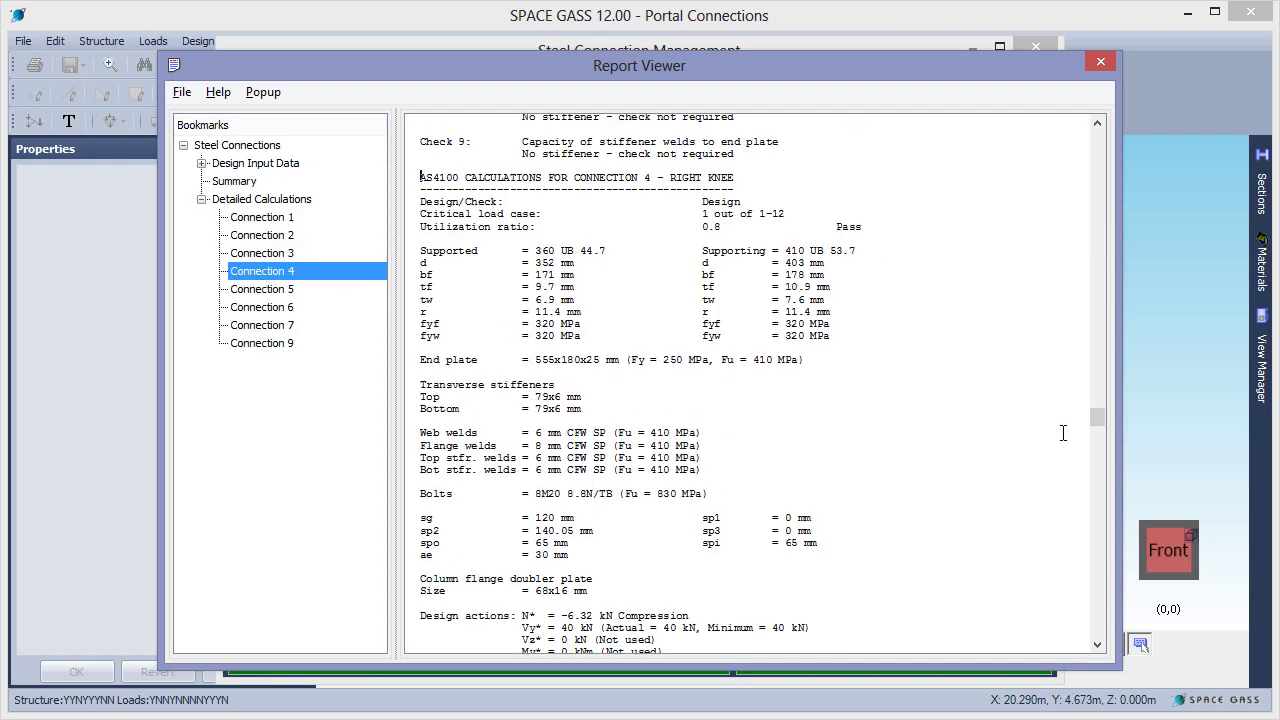
{"action": "left_click_drag", "start_coordinate": [1099, 416], "coordinate": [1091, 452]}
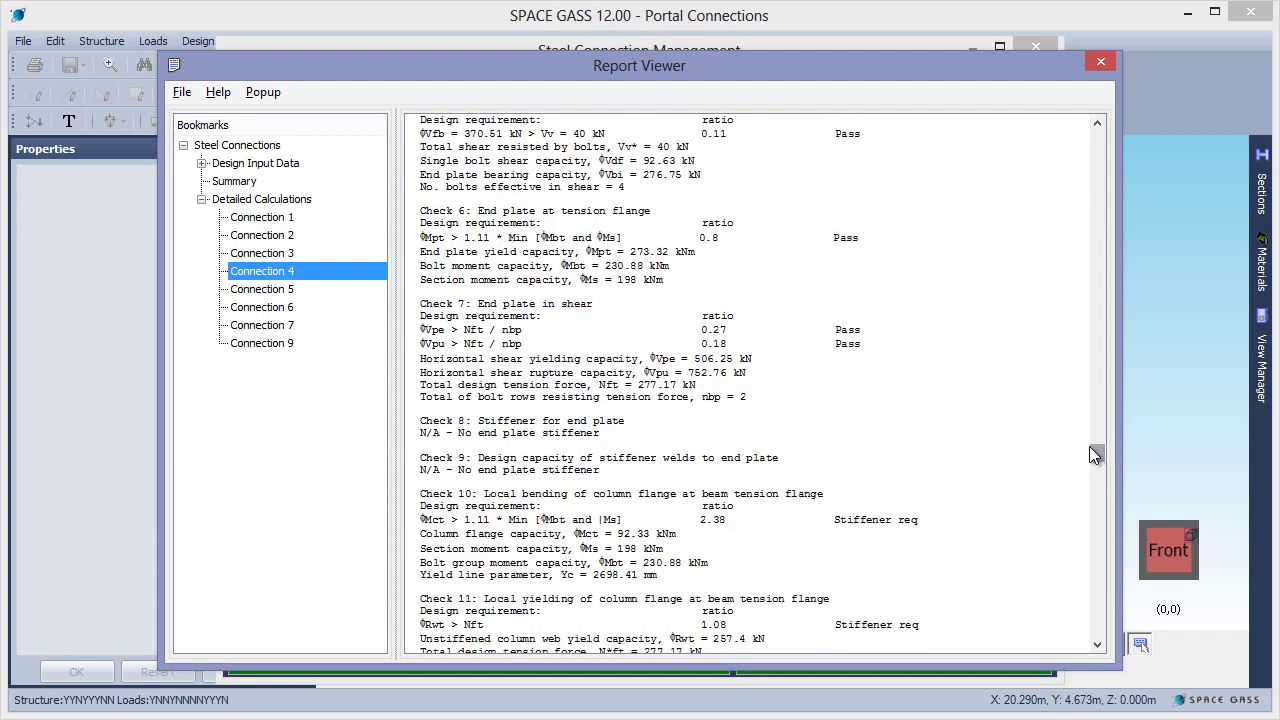
{"action": "left_click", "coordinate": [1100, 62]}
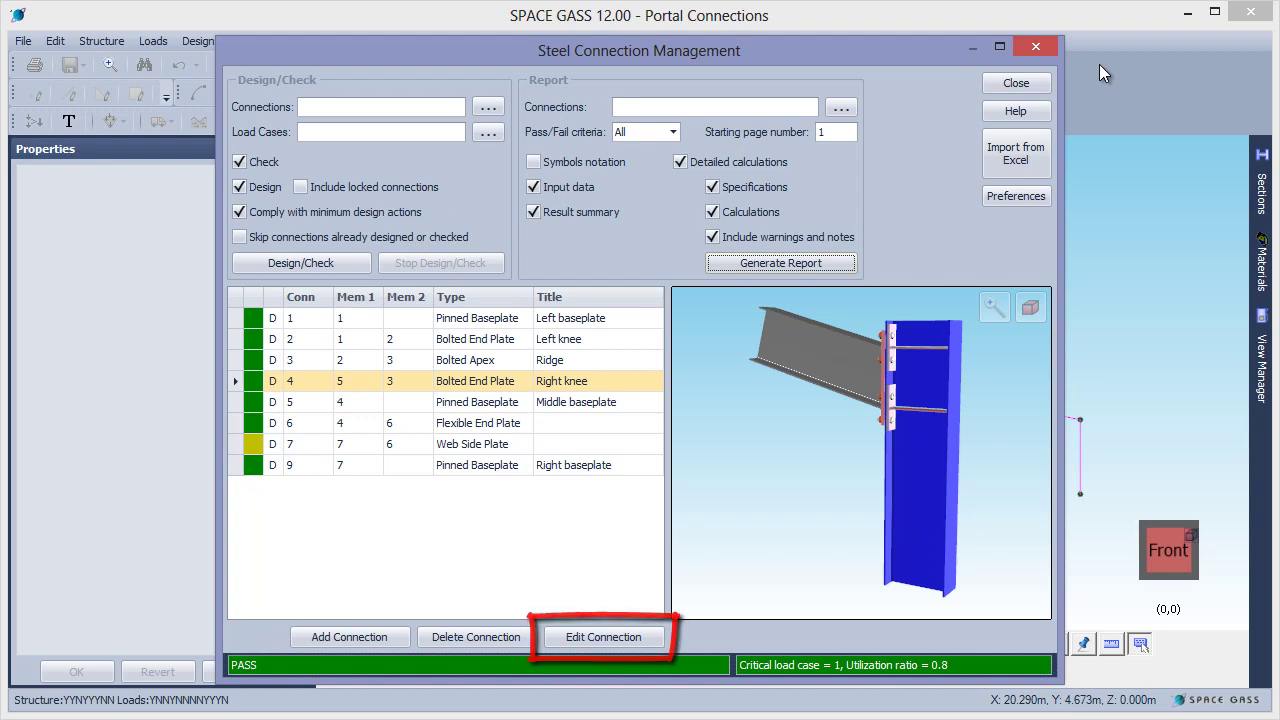
In the Left knee connection, set Bot bolts out to 2 and end plate length to 560
{"action": "double_click", "coordinate": [569, 340]}
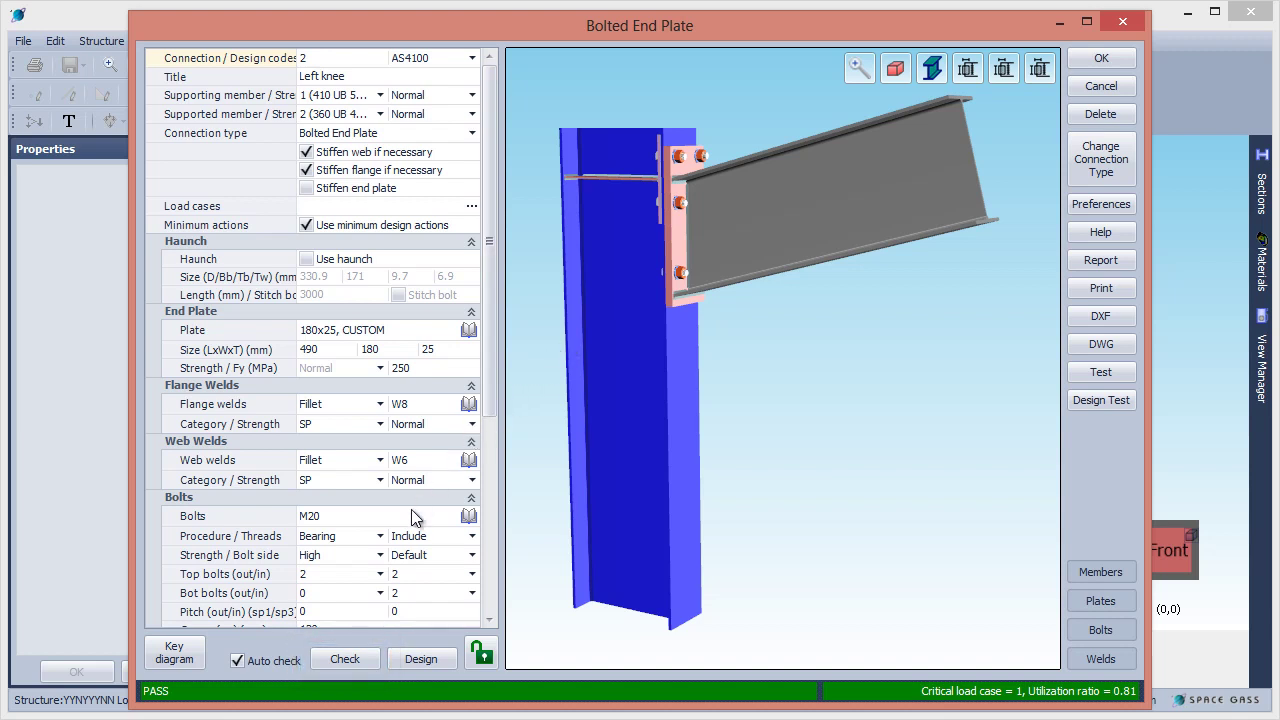
{"action": "left_click", "coordinate": [380, 597]}
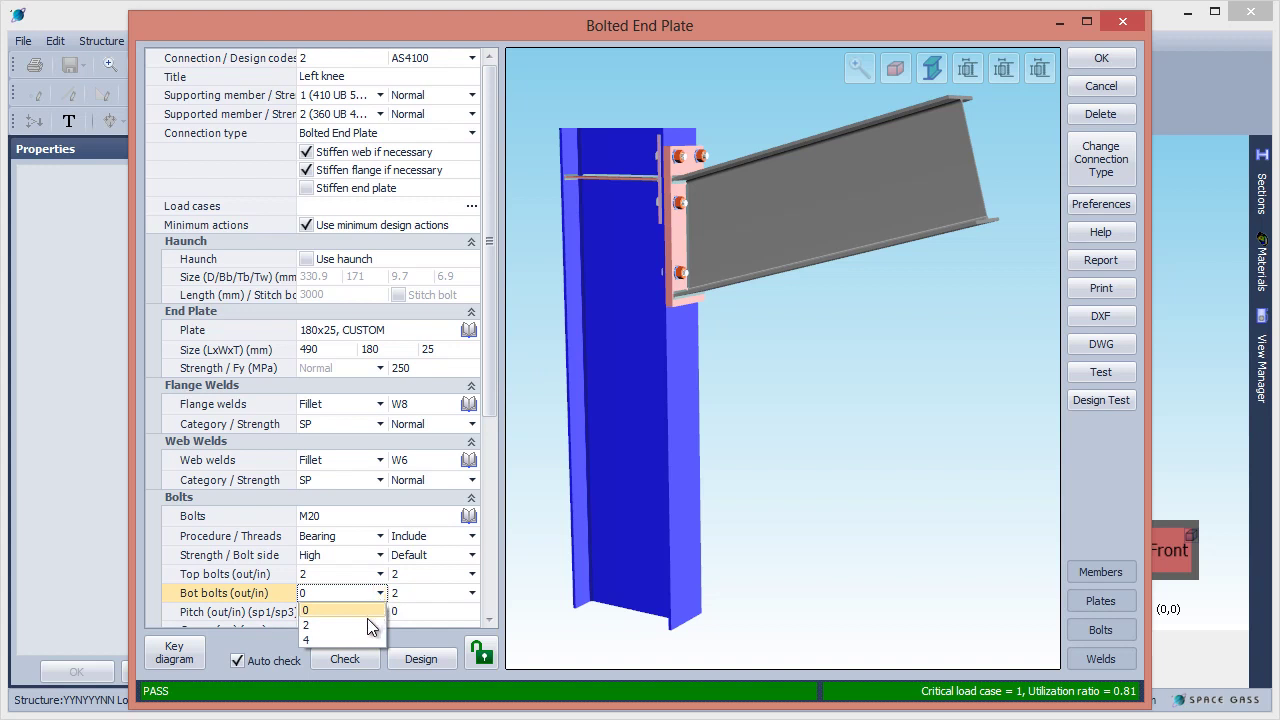
{"action": "left_click", "coordinate": [367, 620]}
{"action": "left_click", "coordinate": [333, 349]}
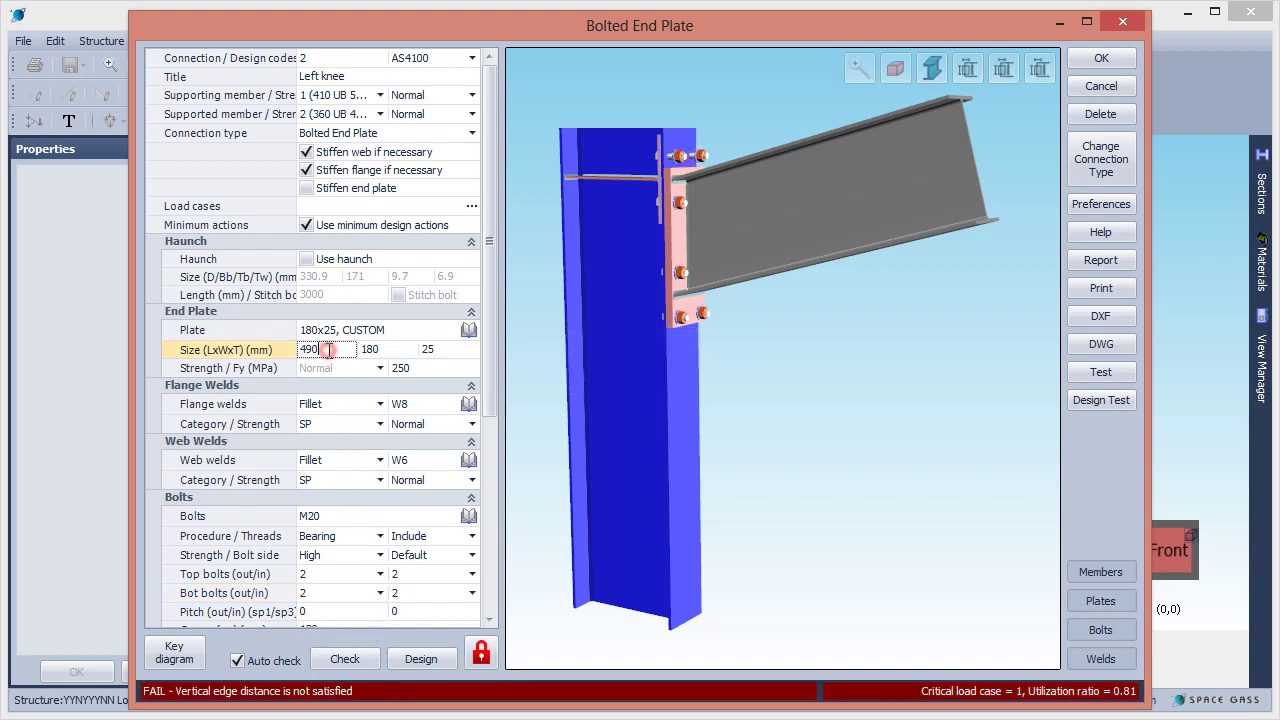
{"action": "type", "text": "560"}
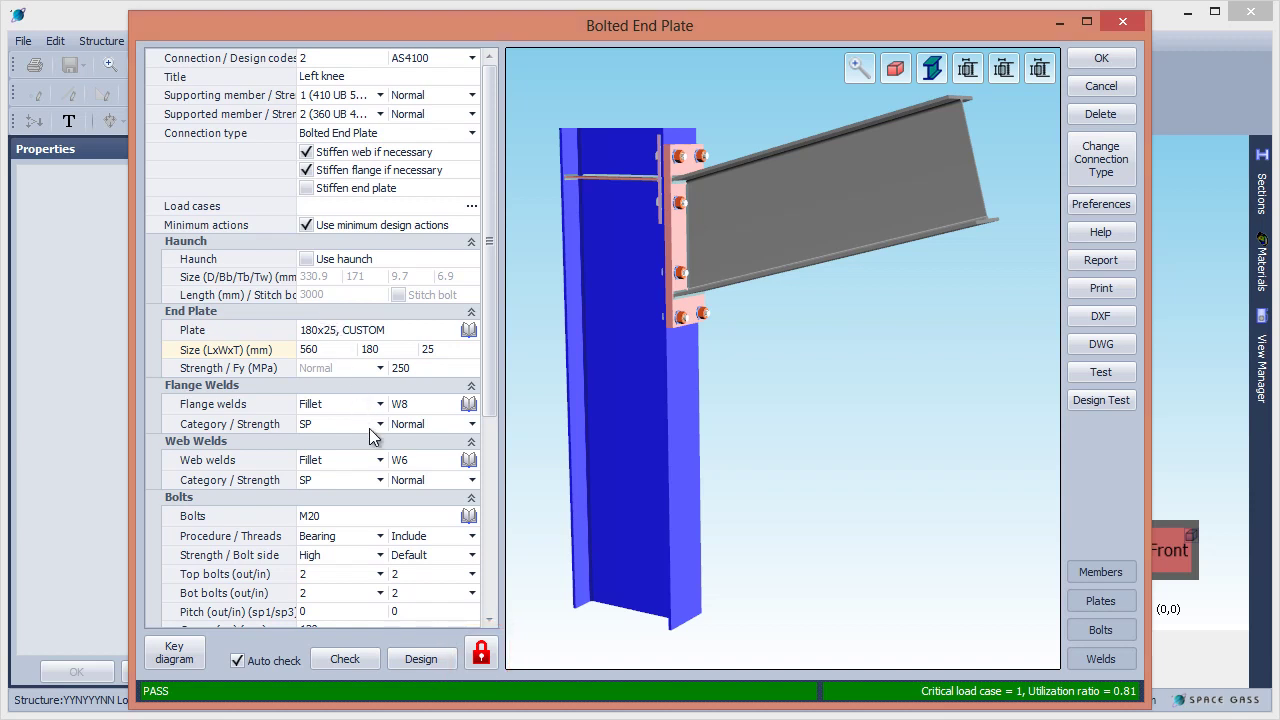
Toggle the padlock so Left knee is kept as checked, and accept the edits
{"action": "left_click", "coordinate": [420, 657]}
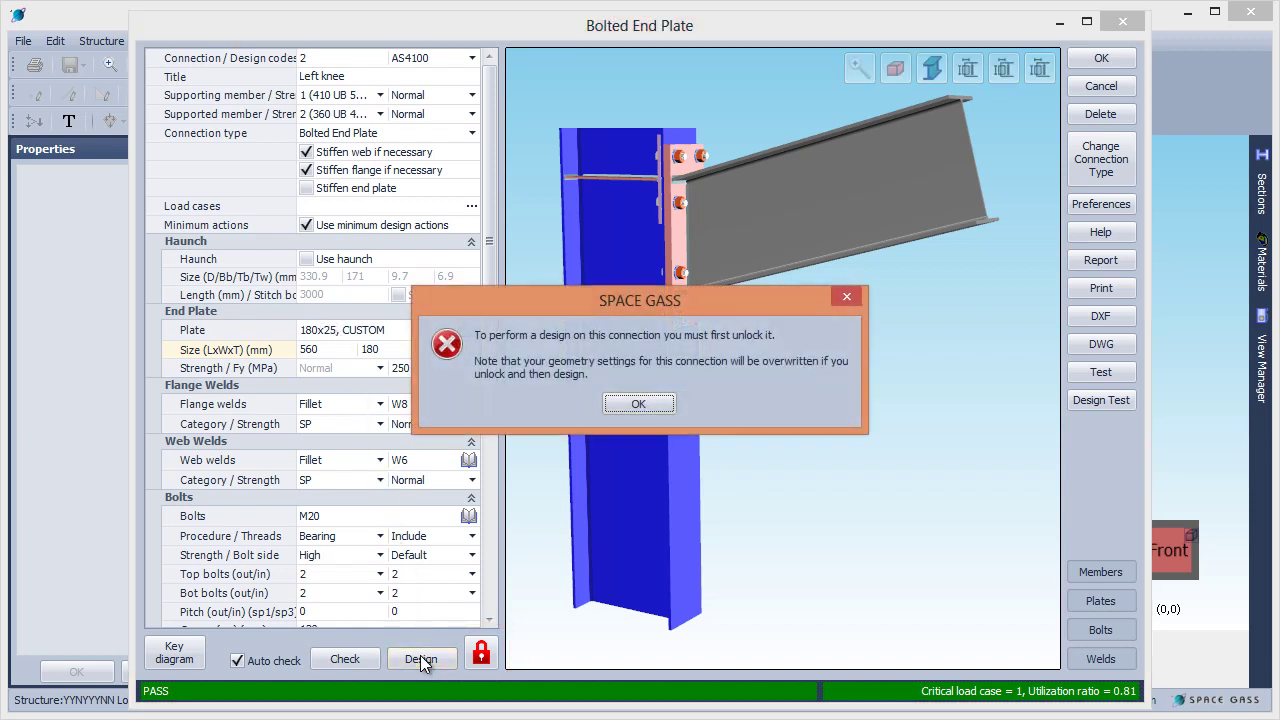
{"action": "left_click", "coordinate": [629, 405]}
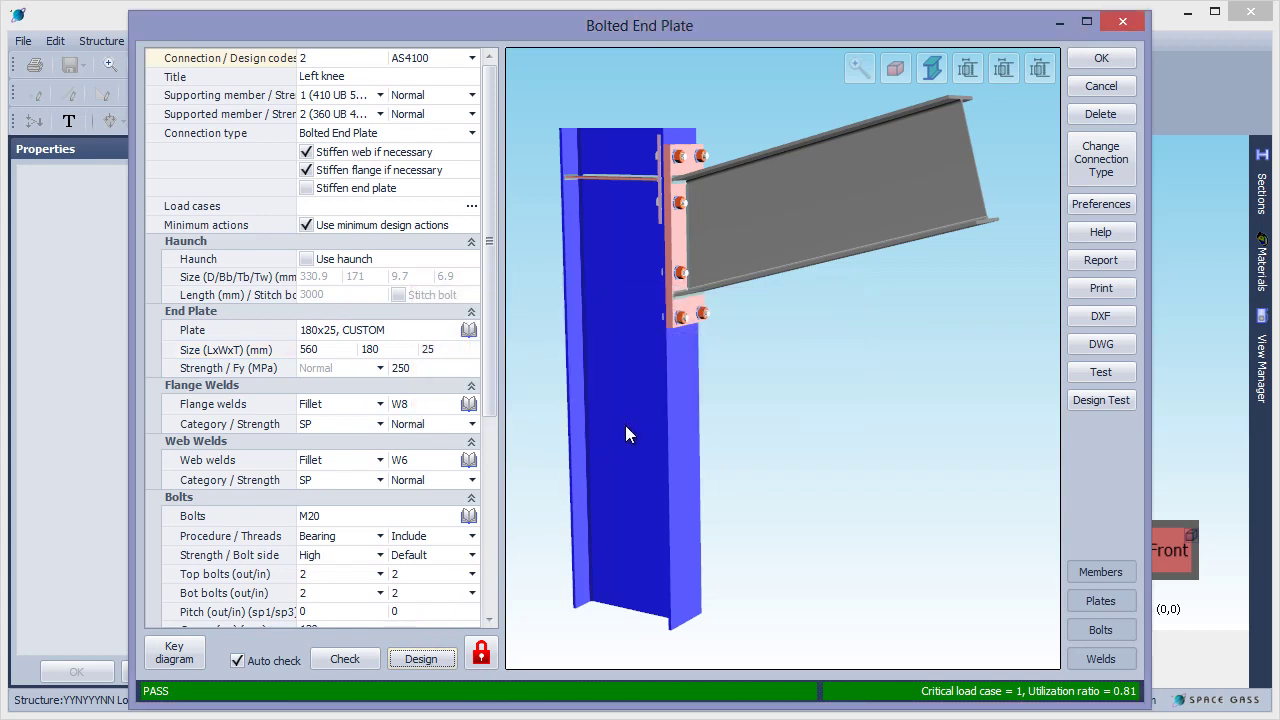
{"action": "left_click", "coordinate": [481, 654]}
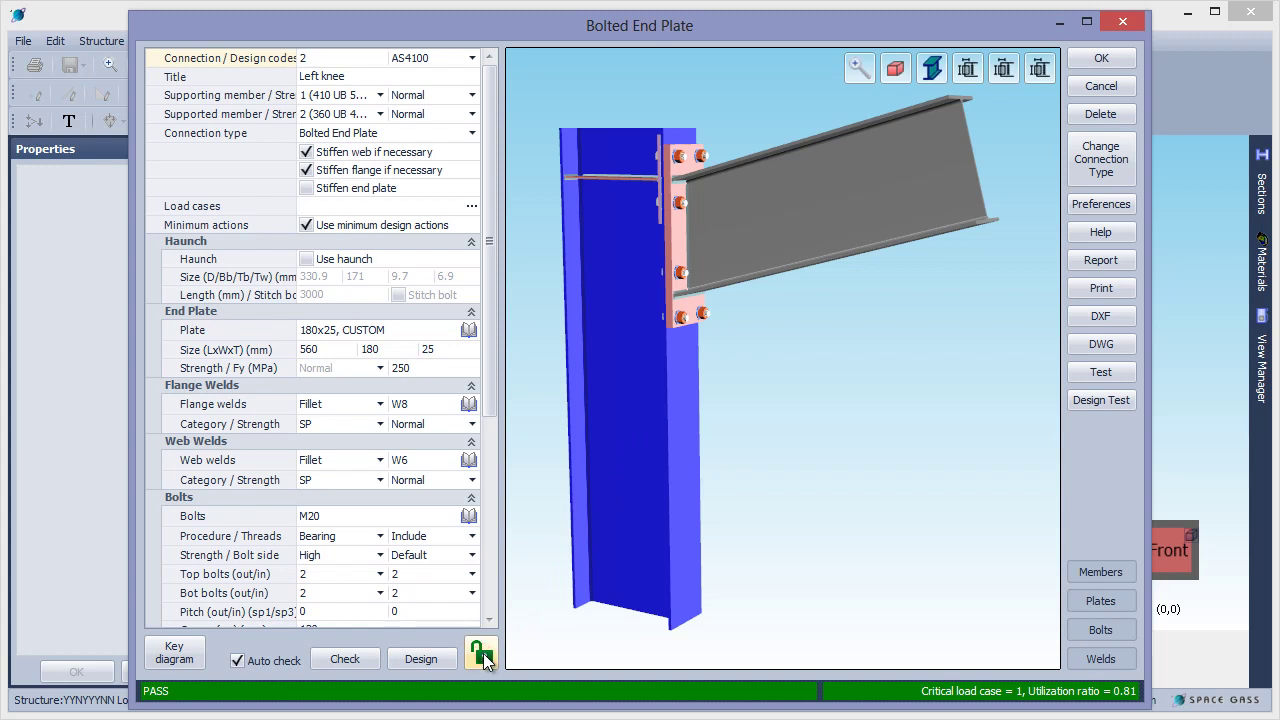
{"action": "left_click", "coordinate": [481, 654]}
{"action": "left_click", "coordinate": [1093, 63]}
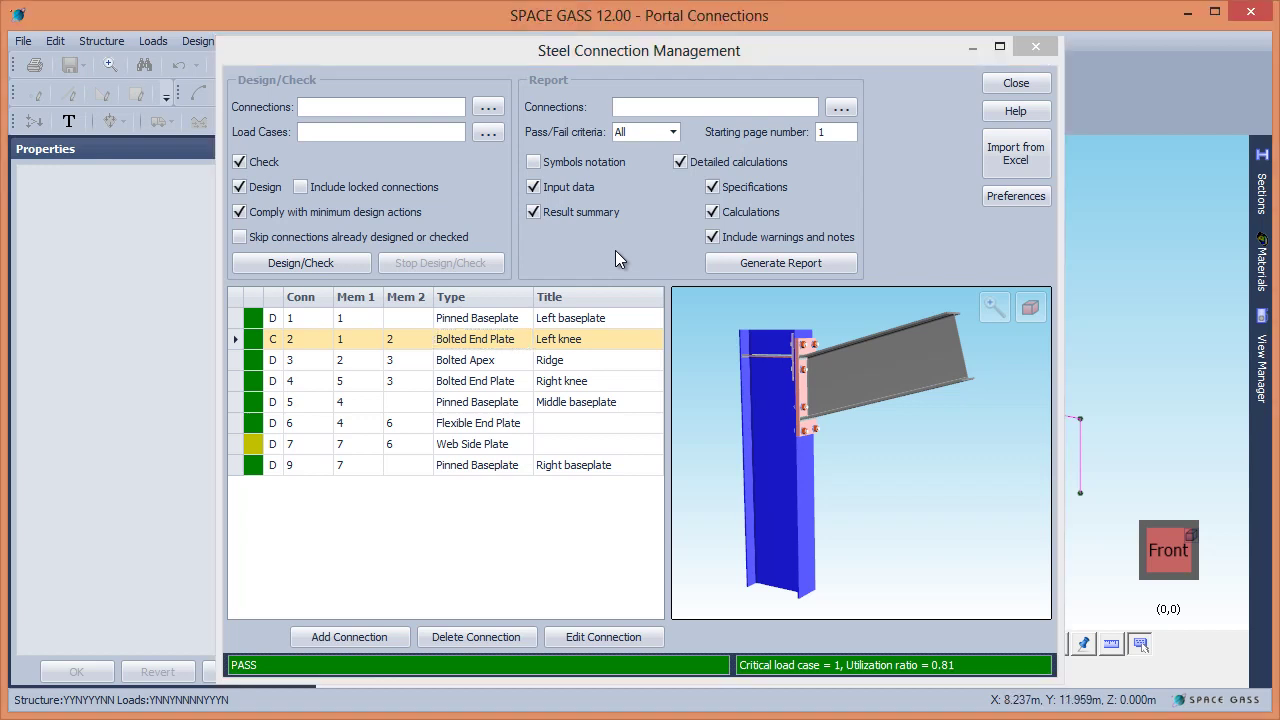
Close the Steel Connection Management window to return to the portal frame wireframe
{"action": "left_click", "coordinate": [1008, 85]}
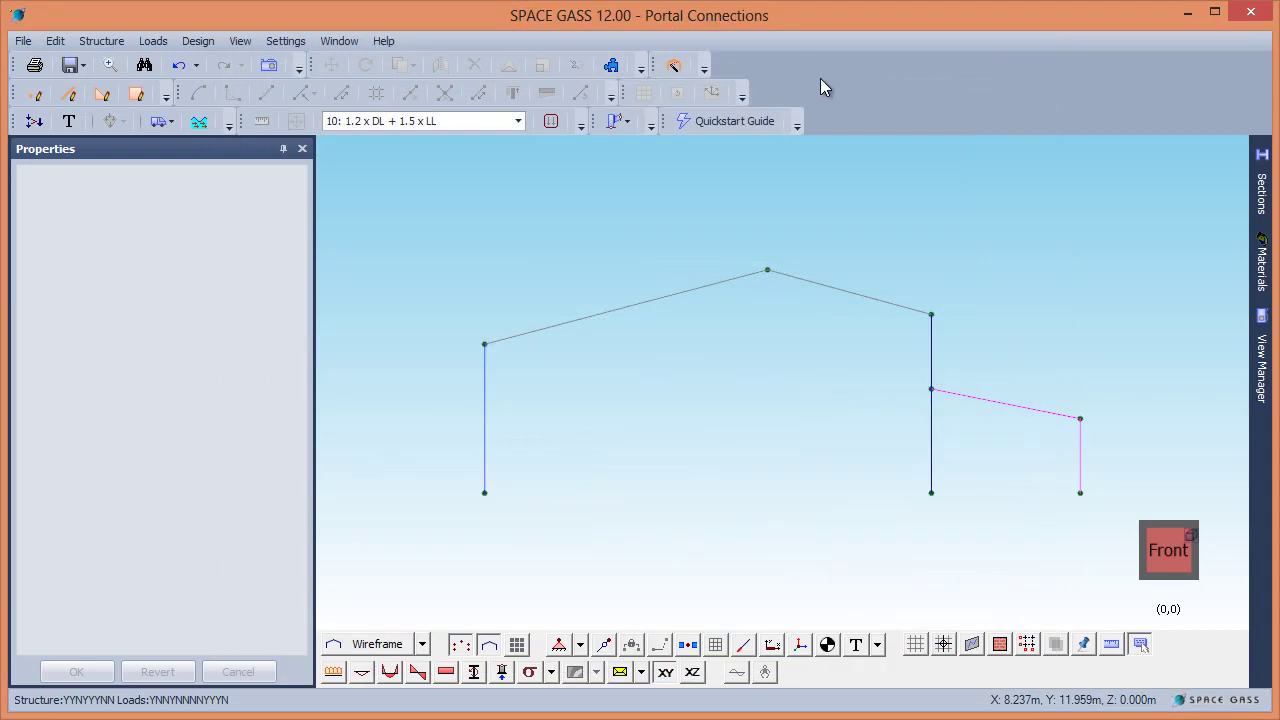
Launch the Portal Frame Builder on its Geometry tab with all dimensions at zero
{"action": "left_click", "coordinate": [677, 72]}
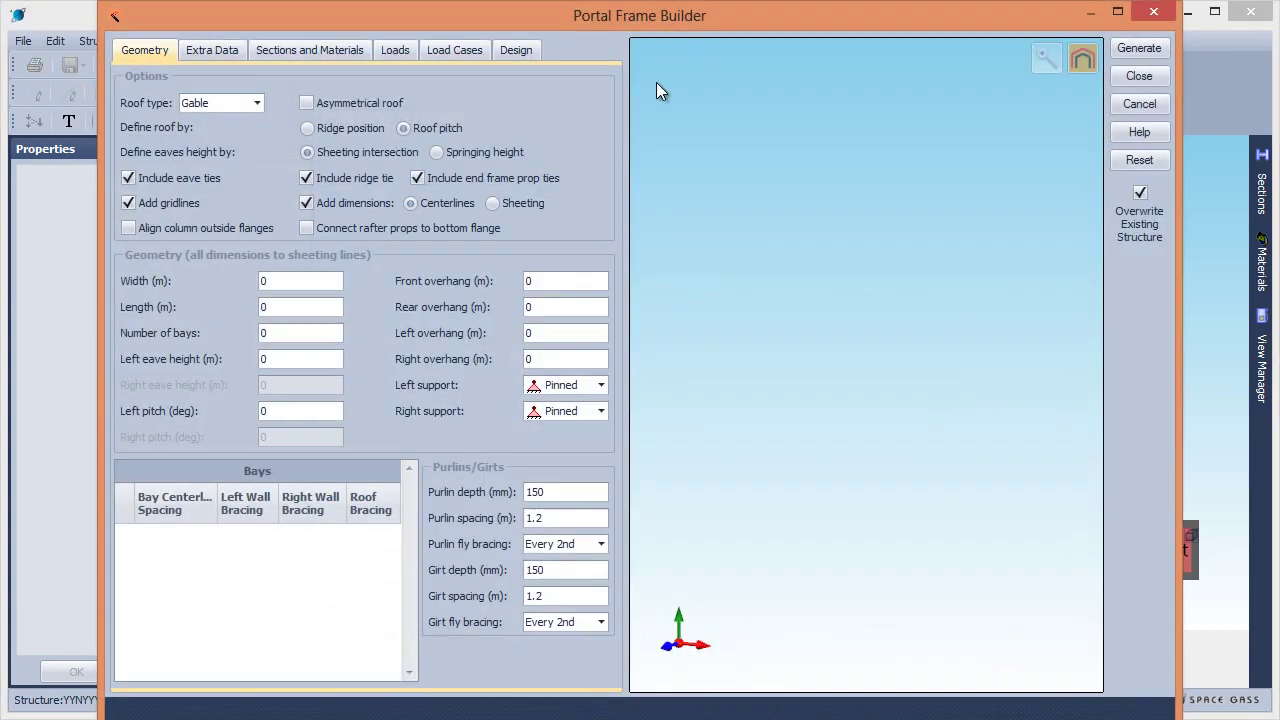